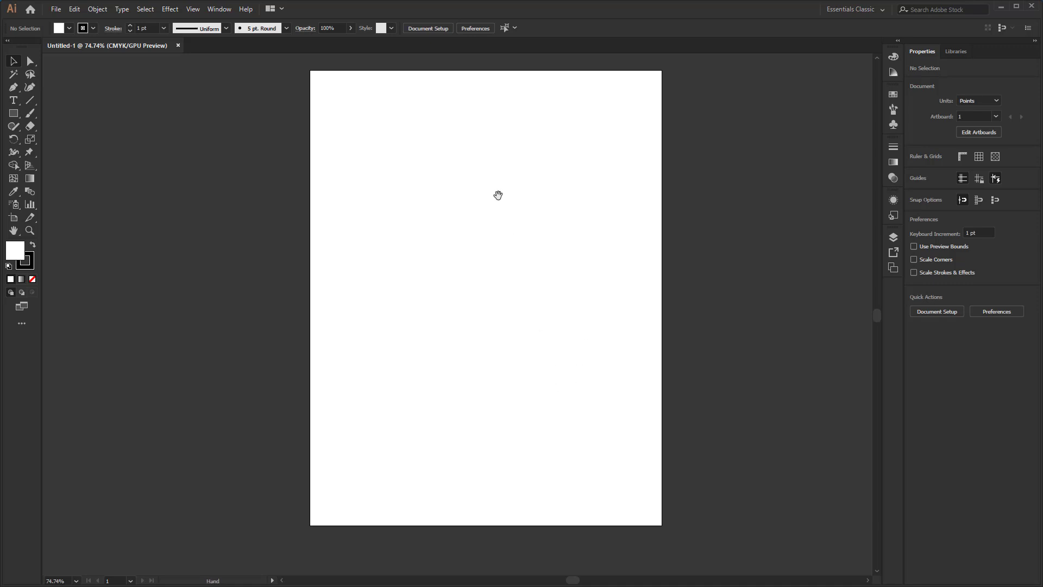
{"action": "left_click_drag", "start_coordinate": [498, 194], "coordinate": [491, 214]}
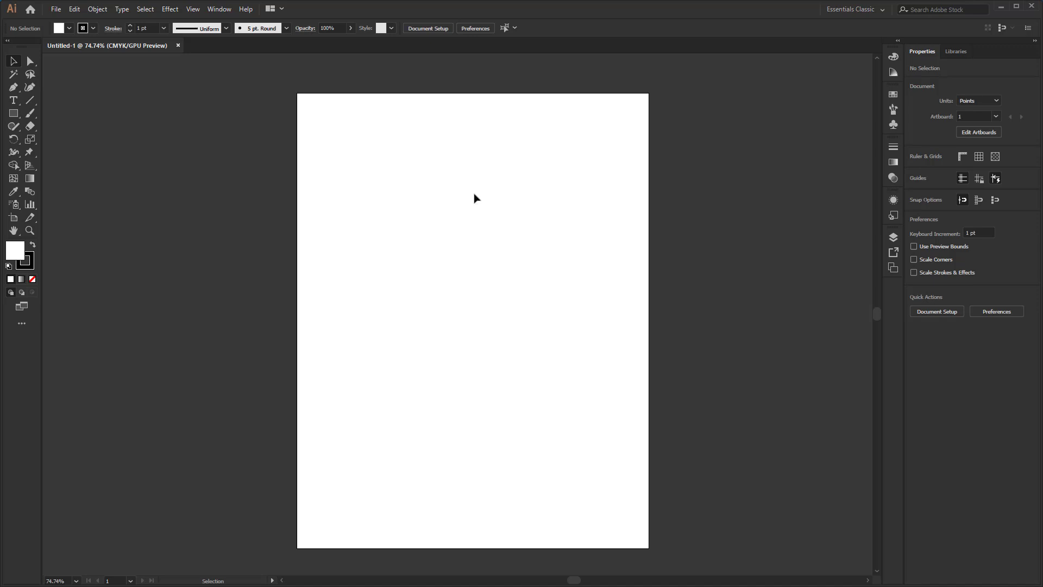
{"action": "left_click_drag", "start_coordinate": [474, 197], "coordinate": [446, 192]}
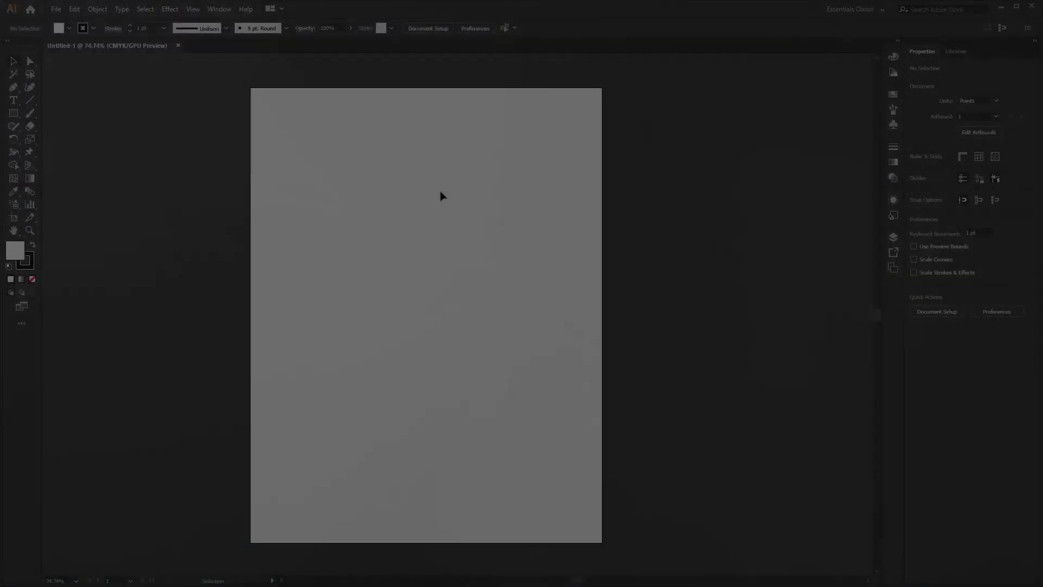
{"action": "mouse_move", "coordinate": [451, 200]}
{"action": "left_mouse_down"}
{"action": "mouse_move", "coordinate": [459, 215]}
{"action": "mouse_move", "coordinate": [439, 209]}
{"action": "left_mouse_up"}
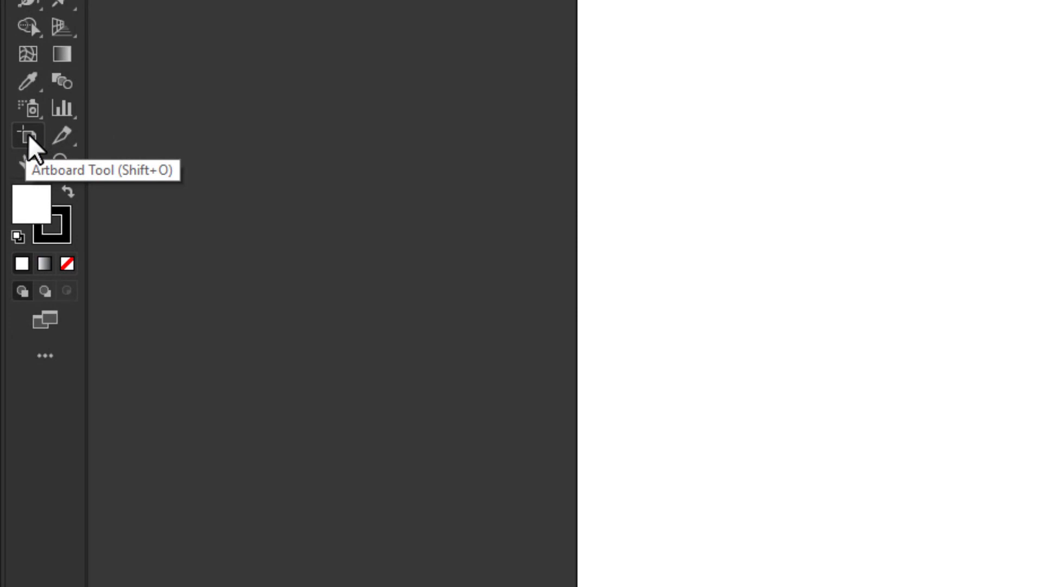
- Use the Artboard tool to move the artboard to about X 244 pt, Y 398 pt
{"action": "left_click", "coordinate": [28, 133]}
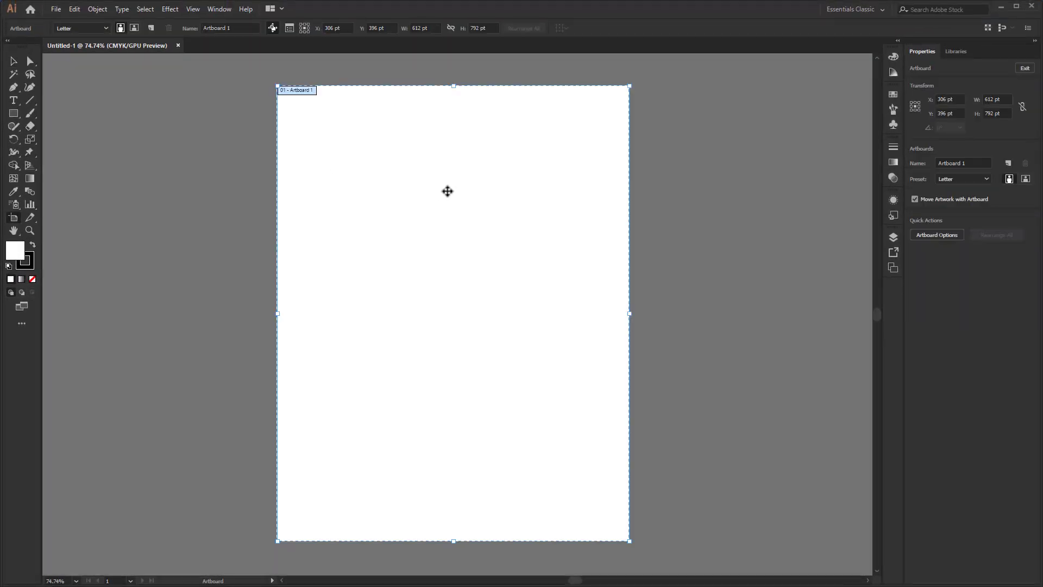
{"action": "left_click_drag", "start_coordinate": [416, 242], "coordinate": [435, 217]}
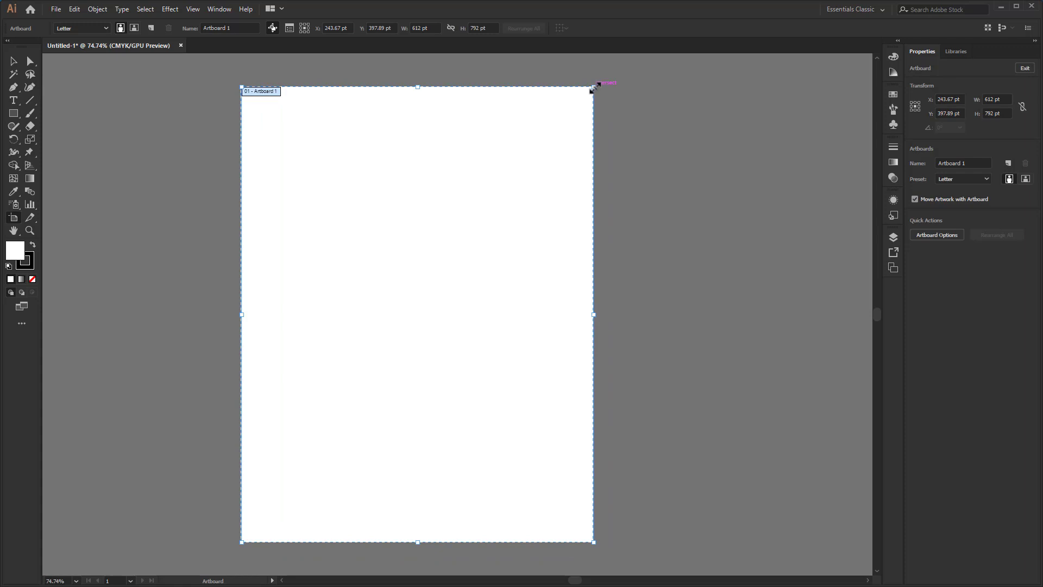
- Try shrinking the artboard from its upper-right corner and from its right edge, undoing each resize
{"action": "left_click_drag", "start_coordinate": [593, 87], "coordinate": [486, 276]}
{"action": "key", "text": "ctrl+z"}
{"action": "left_click_drag", "start_coordinate": [597, 315], "coordinate": [477, 319]}
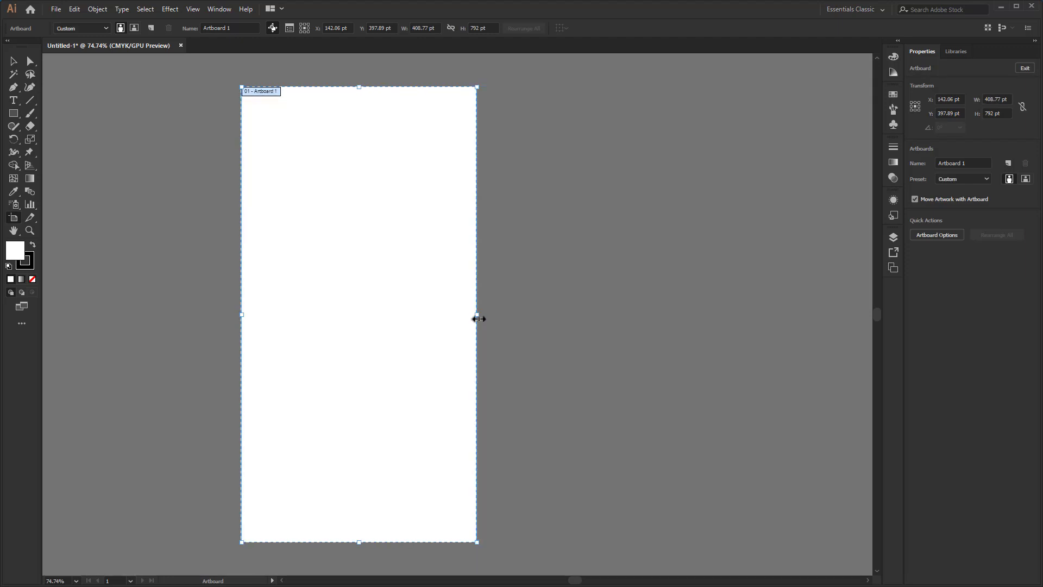
{"action": "key", "text": "ctrl+z"}
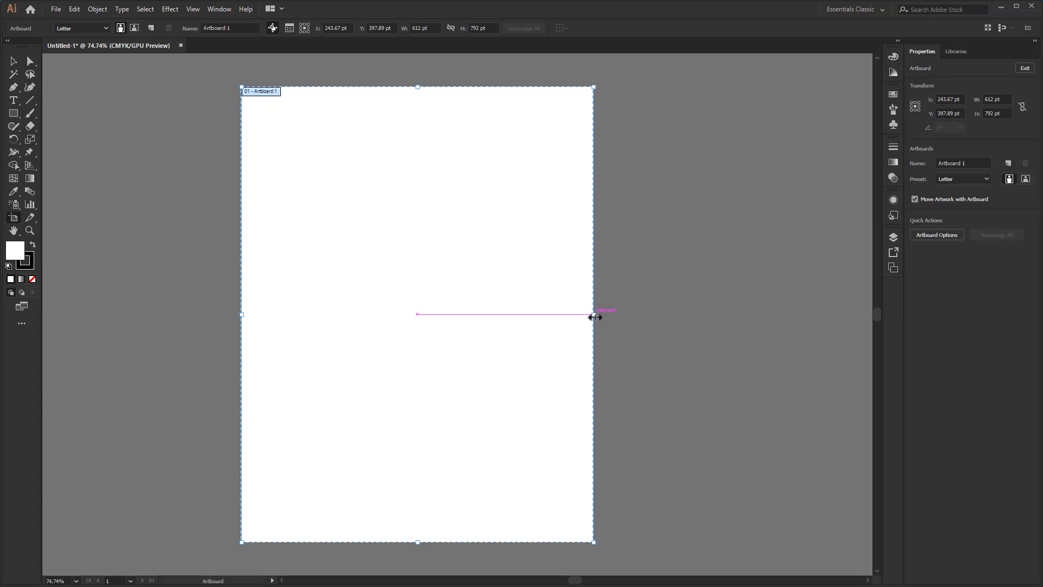
- Try narrowing and shortening the artboard symmetrically about its center, undoing each resize
{"action": "left_click_drag", "start_coordinate": [595, 316], "coordinate": [502, 314]}
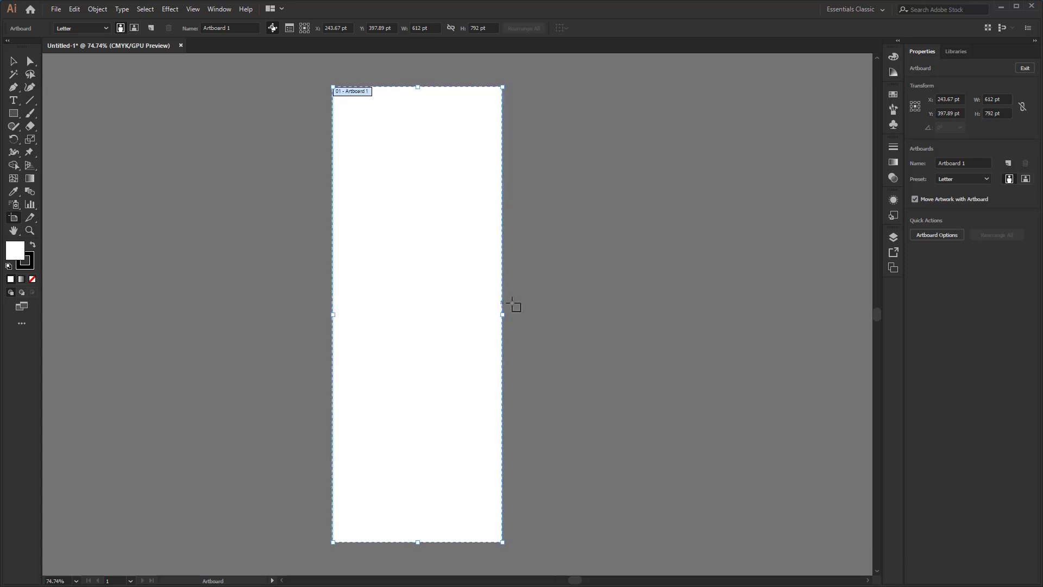
{"action": "key", "text": "ctrl+z"}
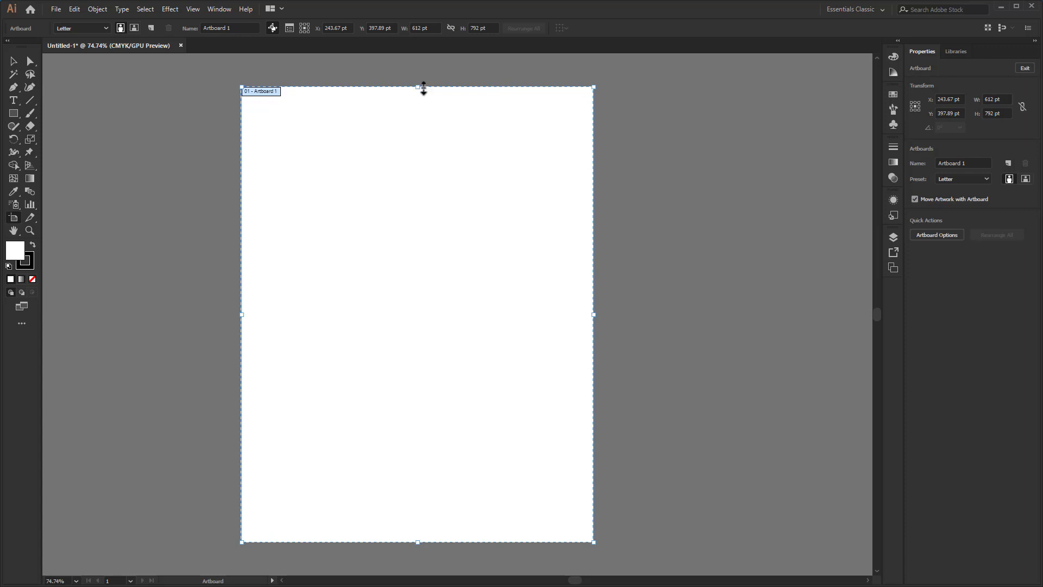
{"action": "left_click_drag", "start_coordinate": [421, 88], "coordinate": [423, 203]}
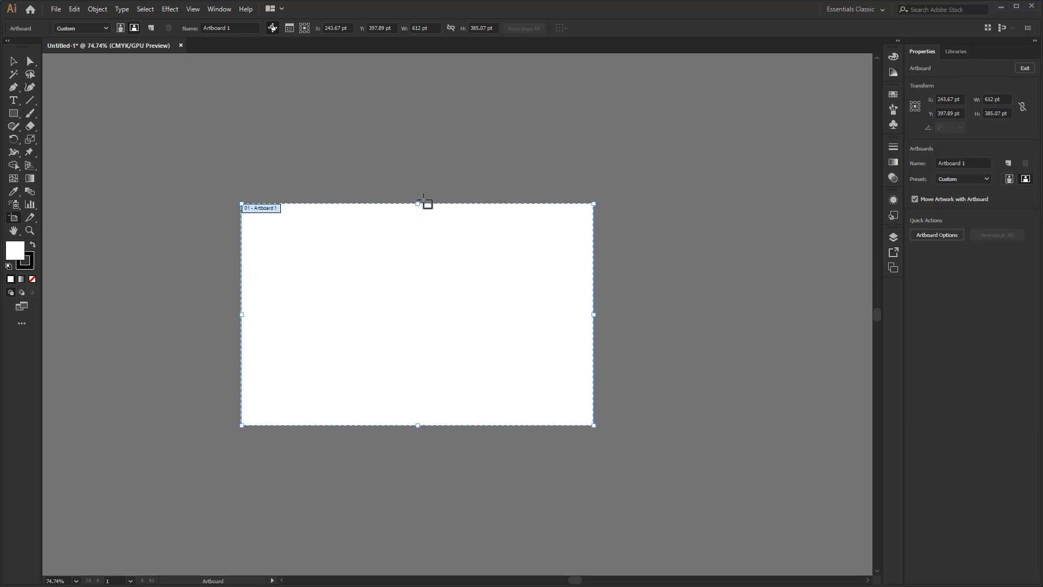
{"action": "key", "text": "ctrl+z"}
{"action": "left_click_drag", "start_coordinate": [418, 88], "coordinate": [468, 314]}
{"action": "key", "text": "ctrl+z"}
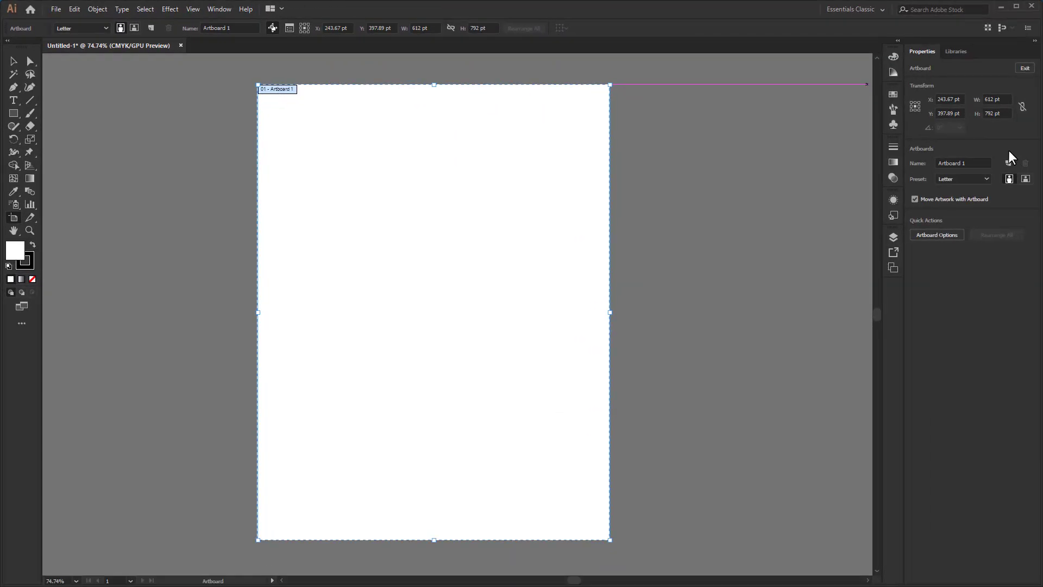
- Switch the workspace to Essentials and back to Essentials Classic
{"action": "left_click", "coordinate": [841, 9]}
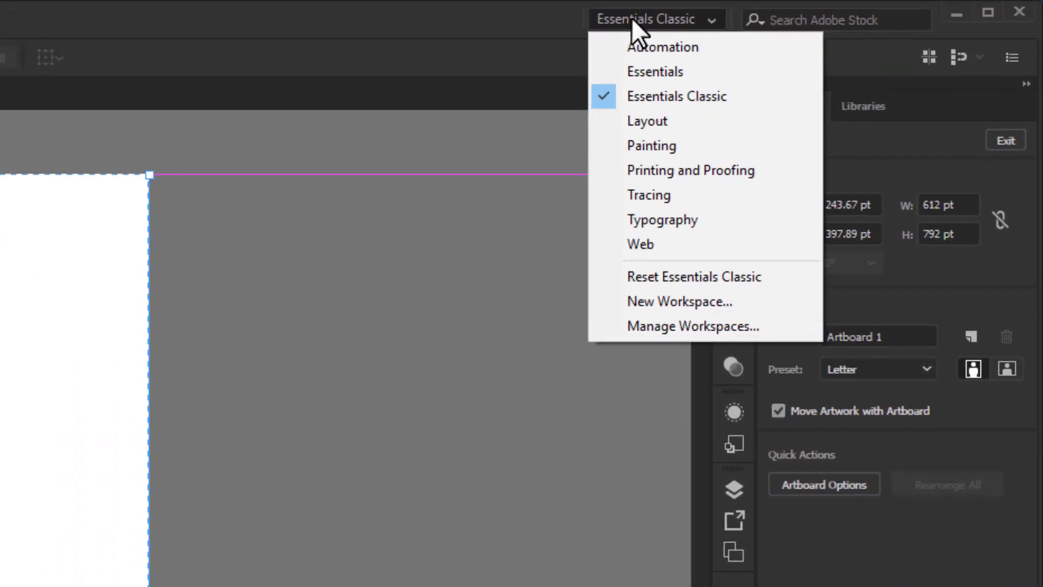
{"action": "left_click", "coordinate": [530, 47]}
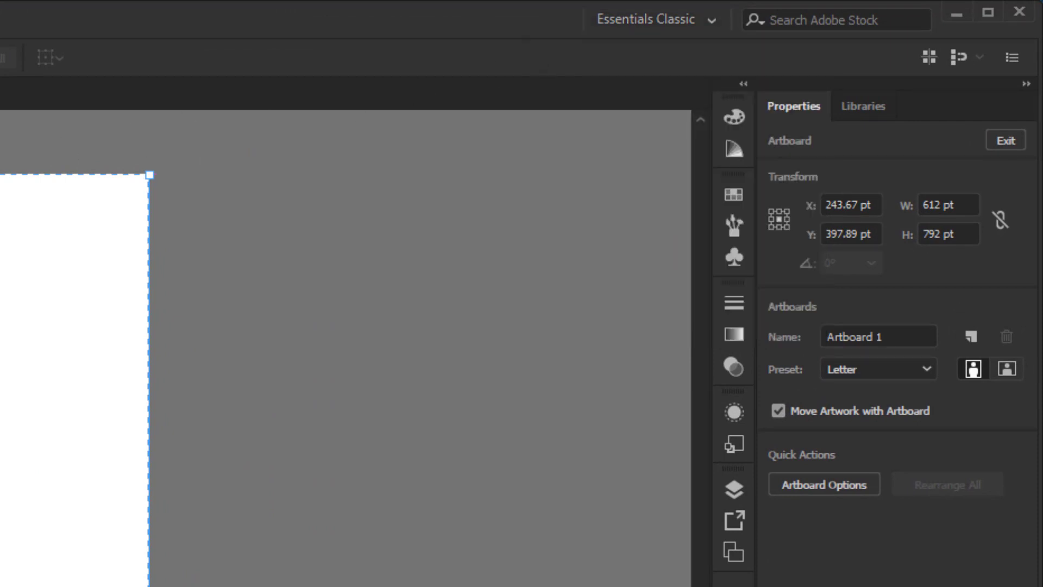
{"action": "left_click", "coordinate": [608, 13]}
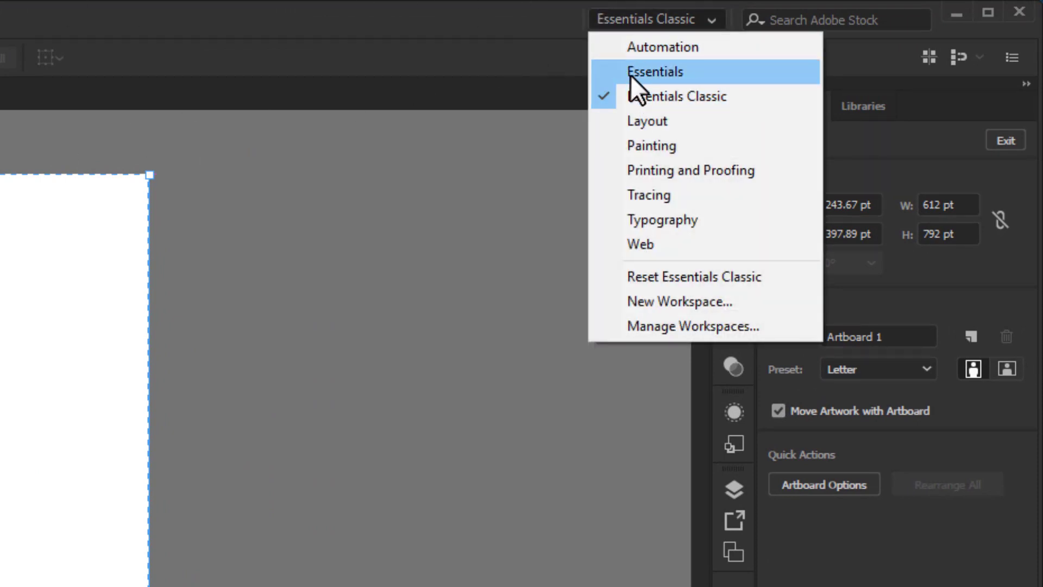
{"action": "left_click", "coordinate": [630, 74]}
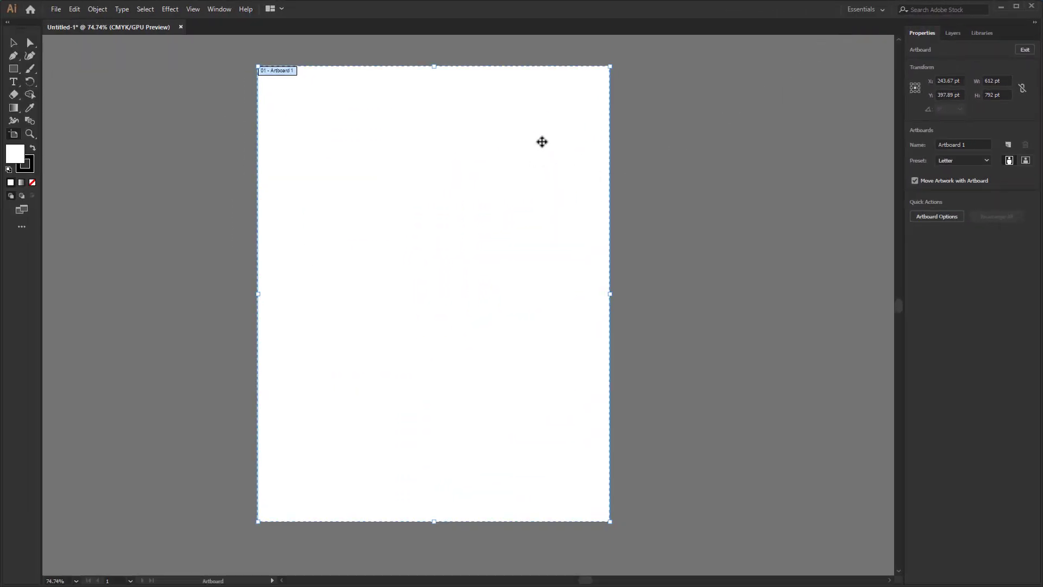
{"action": "left_click", "coordinate": [861, 10]}
{"action": "left_click", "coordinate": [875, 47]}
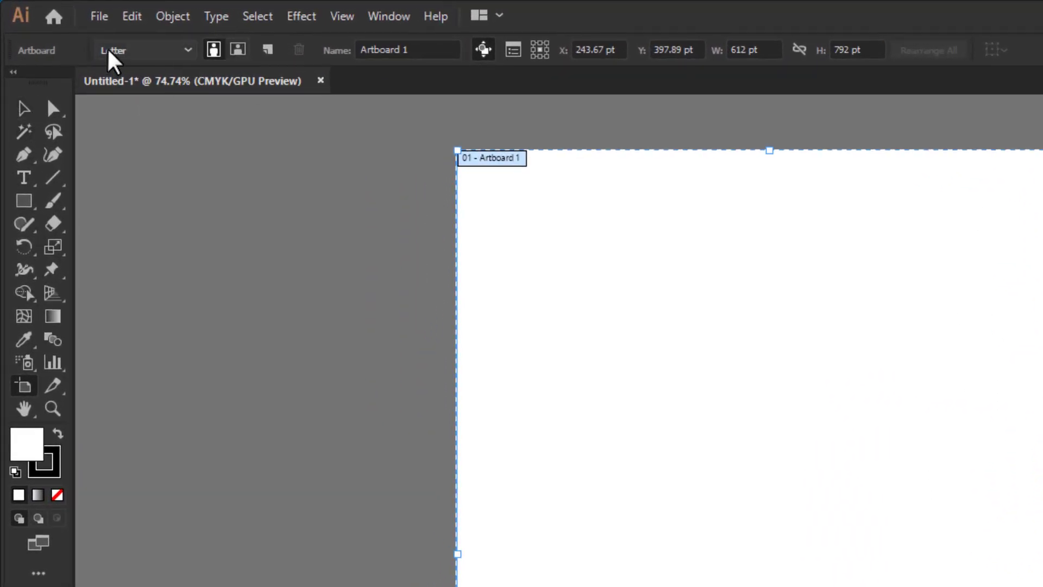
- Try the iPhone X preset on the artboard, then undo the size change
{"action": "left_click", "coordinate": [143, 54]}
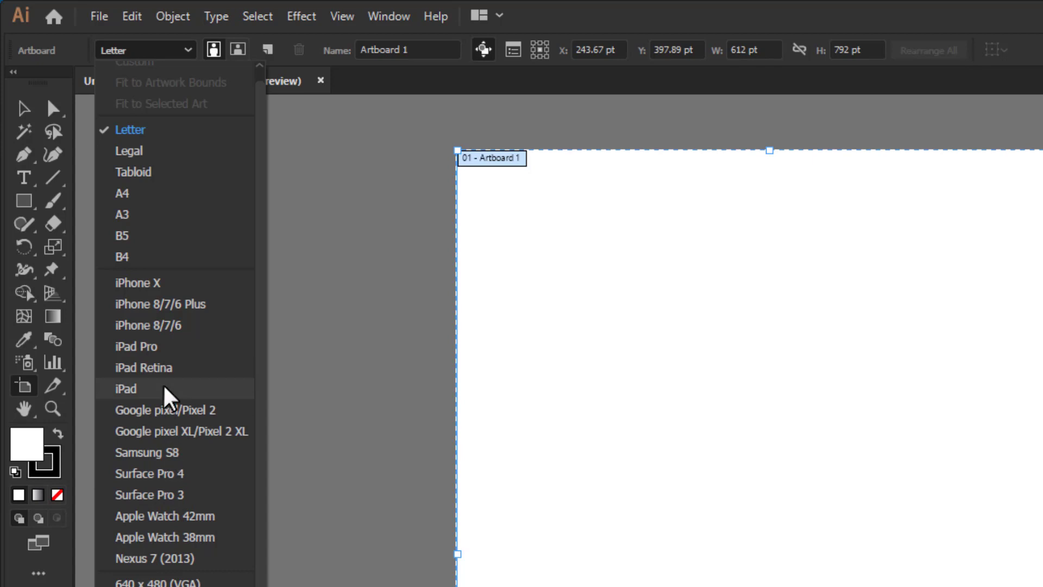
{"action": "left_click", "coordinate": [196, 274]}
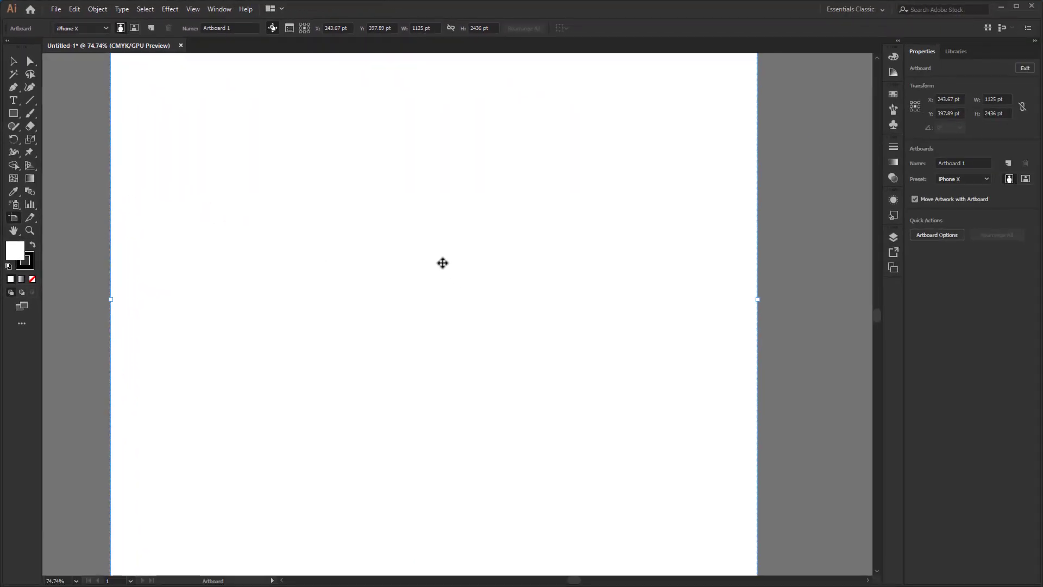
{"action": "scroll", "coordinate": [443, 263], "scroll_direction": "down", "scroll_amount": 5}
{"action": "scroll", "coordinate": [444, 254], "scroll_direction": "up", "scroll_amount": 1}
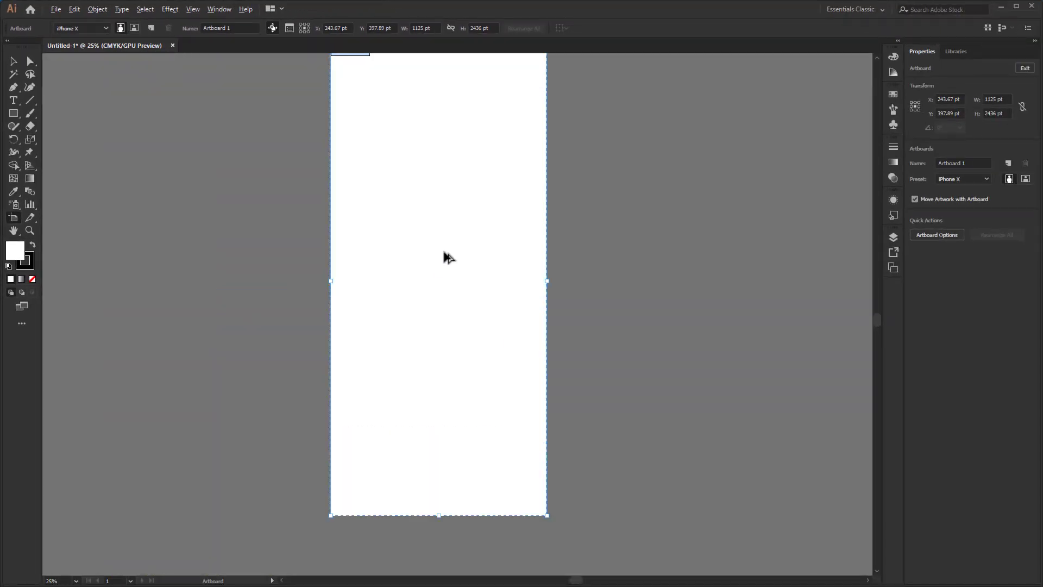
{"action": "key", "text": "ctrl+z"}
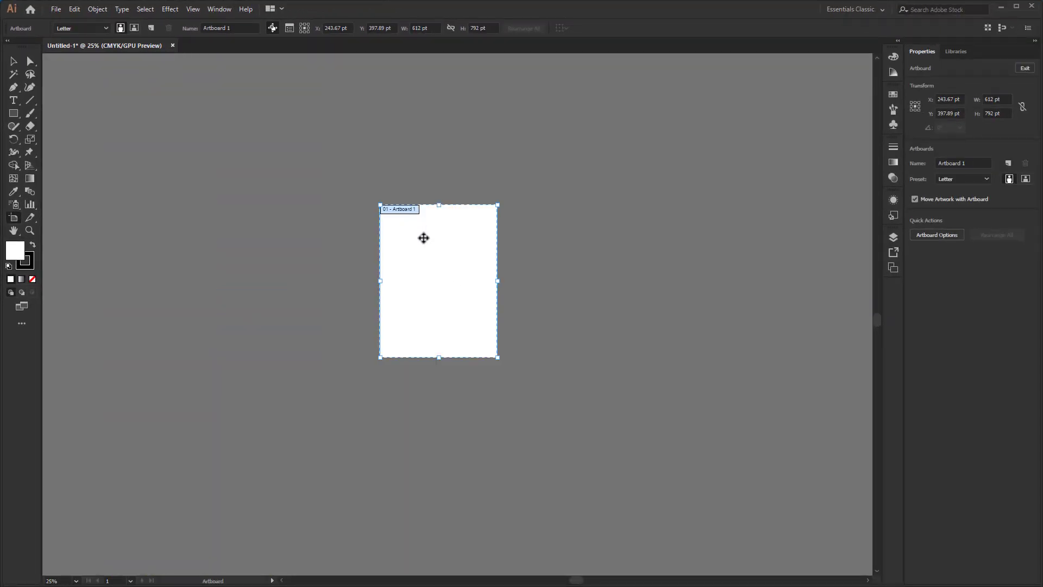
{"action": "scroll", "coordinate": [423, 235], "scroll_direction": "up", "scroll_amount": 3}
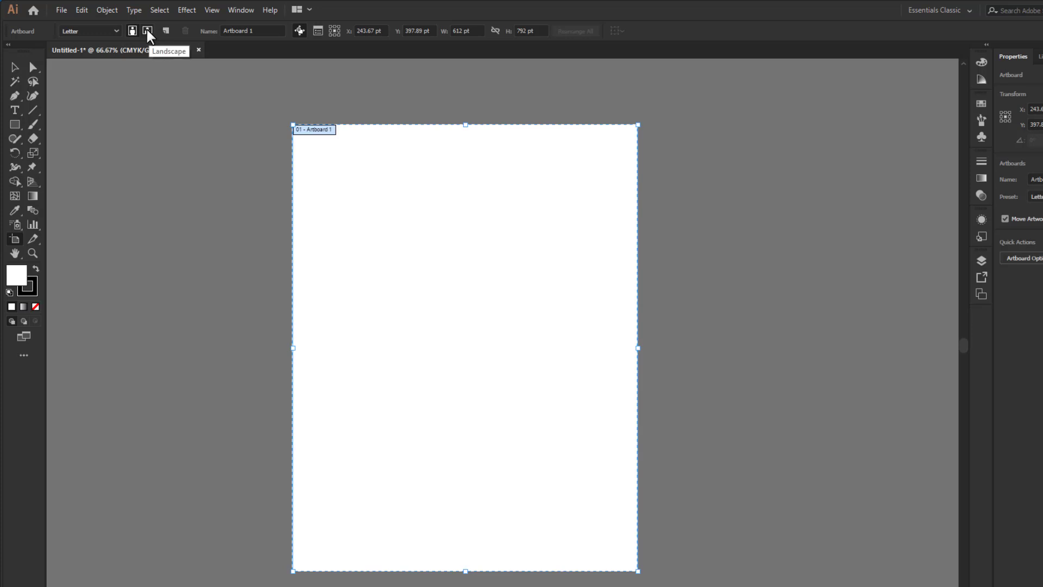
- Change the artboard to landscape orientation and move it to about X 6 pt, Y 397 pt
{"action": "left_click", "coordinate": [147, 31]}
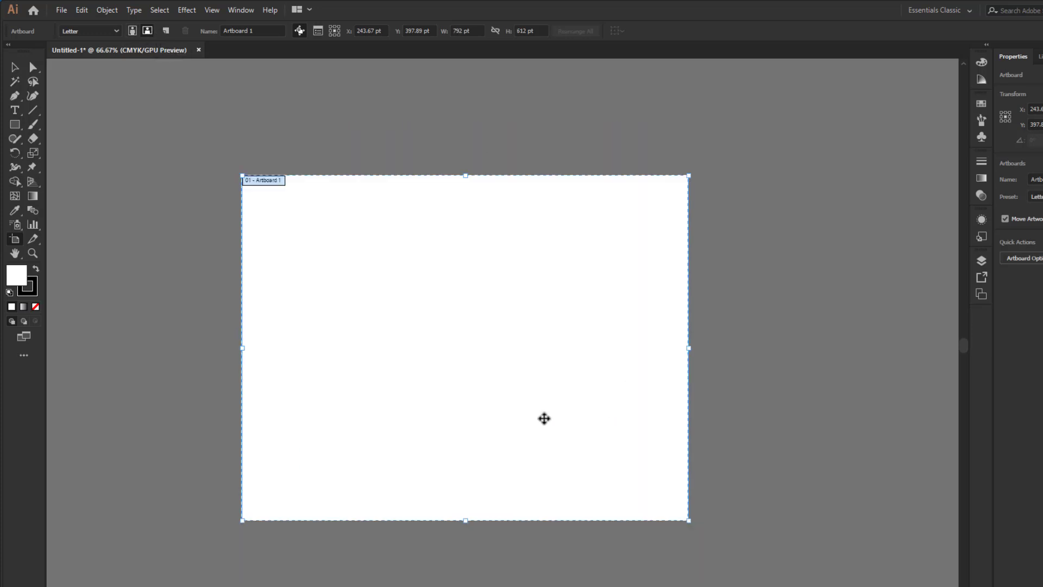
{"action": "left_click_drag", "start_coordinate": [439, 340], "coordinate": [483, 288]}
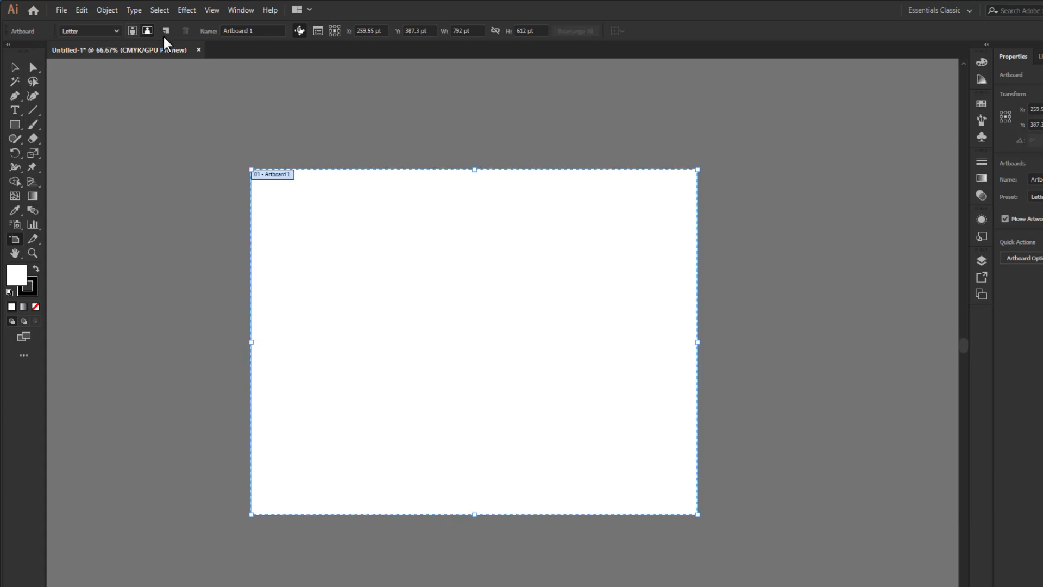
{"action": "left_click_drag", "start_coordinate": [445, 343], "coordinate": [322, 348]}
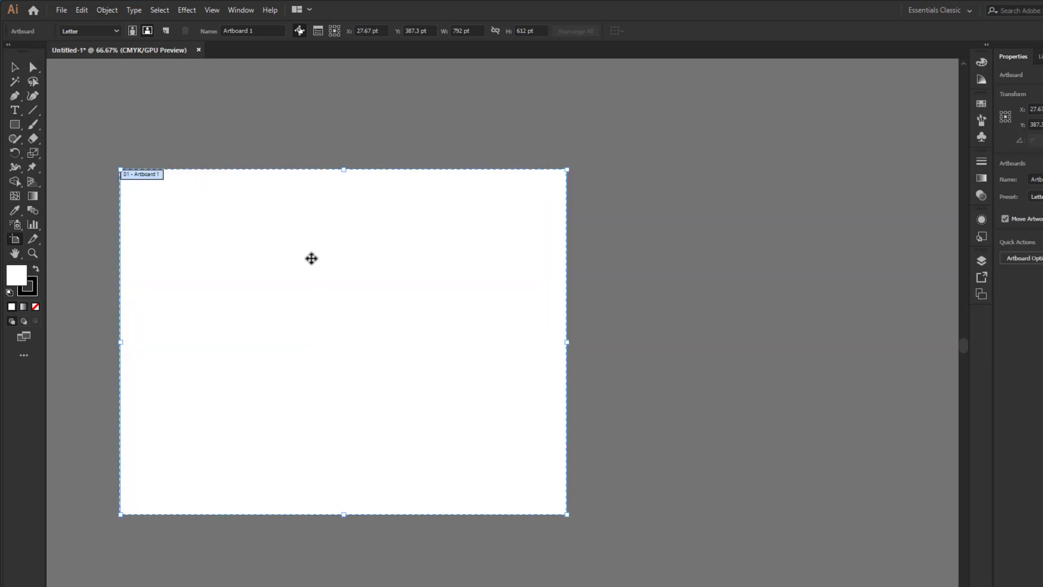
{"action": "mouse_move", "coordinate": [314, 302]}
{"action": "left_mouse_down"}
{"action": "mouse_move", "coordinate": [308, 293]}
{"action": "mouse_move", "coordinate": [302, 307]}
{"action": "left_mouse_up"}
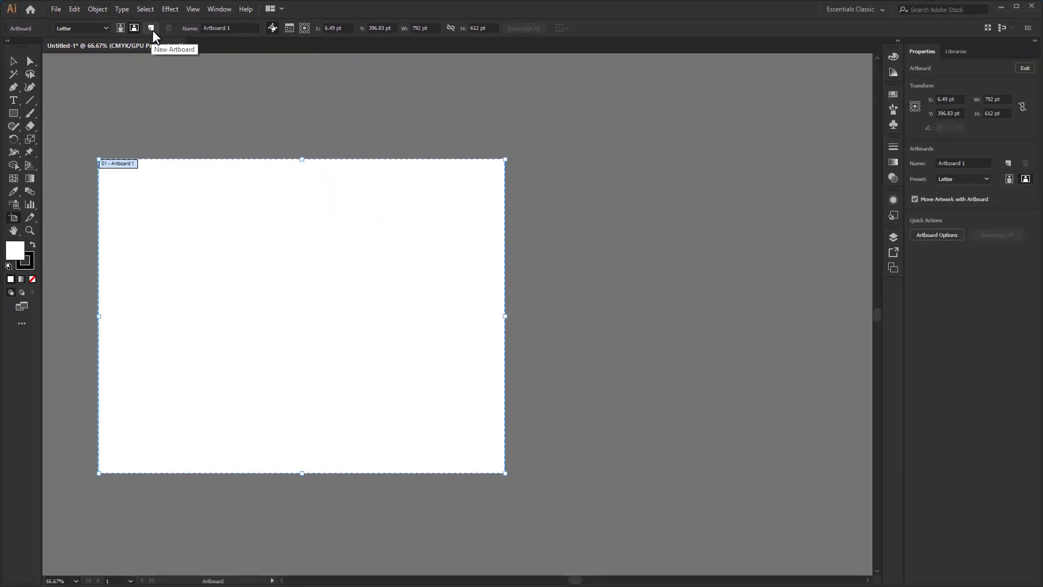
- Add two more landscape Letter artboards beside the first one
{"action": "left_click", "coordinate": [151, 31]}
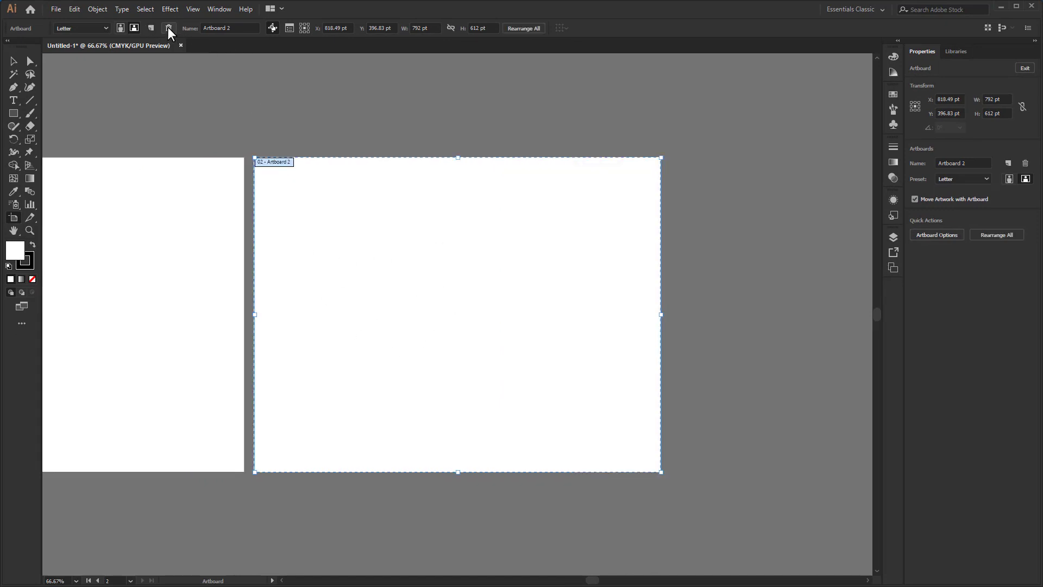
{"action": "left_click", "coordinate": [151, 28]}
{"action": "scroll", "coordinate": [473, 277], "scroll_direction": "down", "scroll_amount": 3}
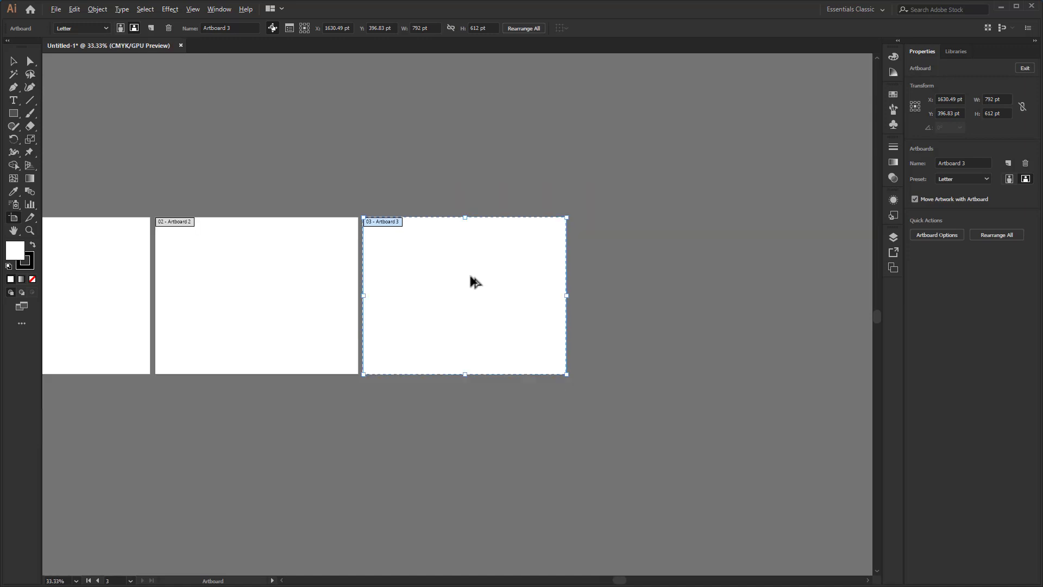
{"action": "left_click_drag", "start_coordinate": [250, 284], "coordinate": [447, 291]}
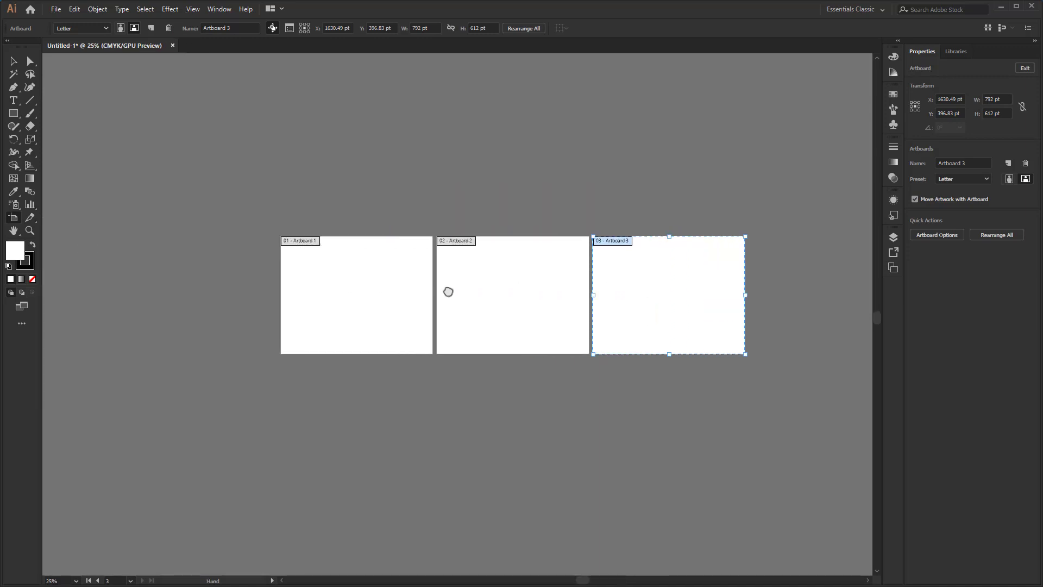
{"action": "scroll", "coordinate": [458, 286], "scroll_direction": "up", "scroll_amount": 1}
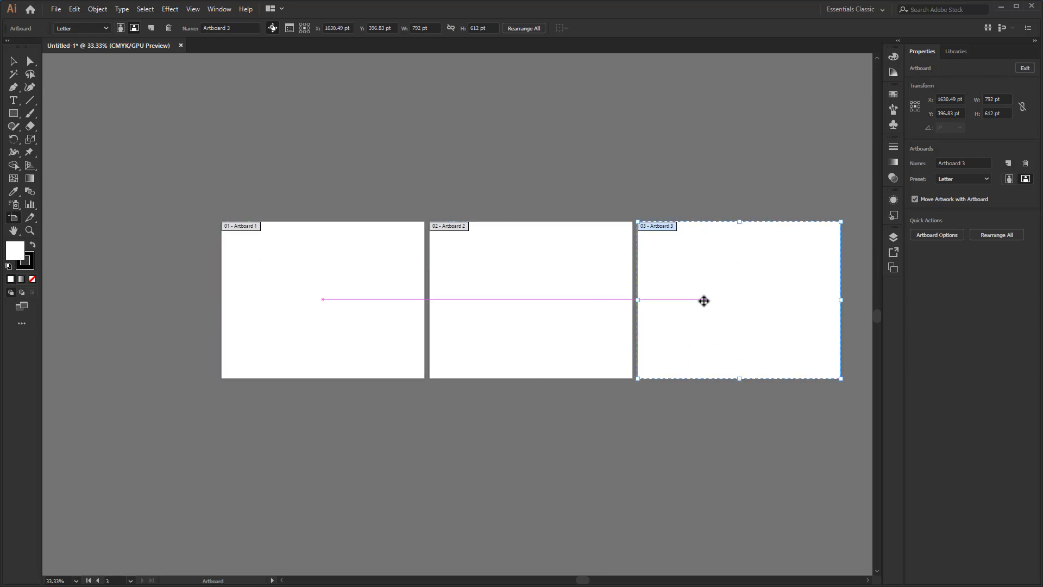
- Delete Artboard 3 and Artboard 2, keeping only the first artboard
{"action": "key", "text": "Delete"}
{"action": "key", "text": "Delete"}
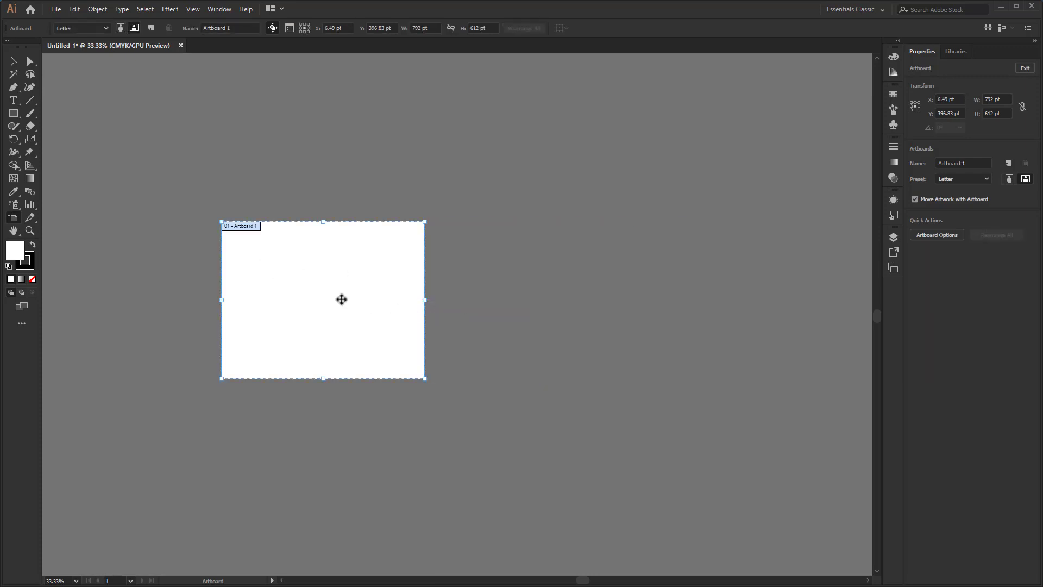
{"action": "scroll", "coordinate": [279, 304], "scroll_direction": "up", "scroll_amount": 2}
{"action": "left_click_drag", "start_coordinate": [321, 298], "coordinate": [425, 300]}
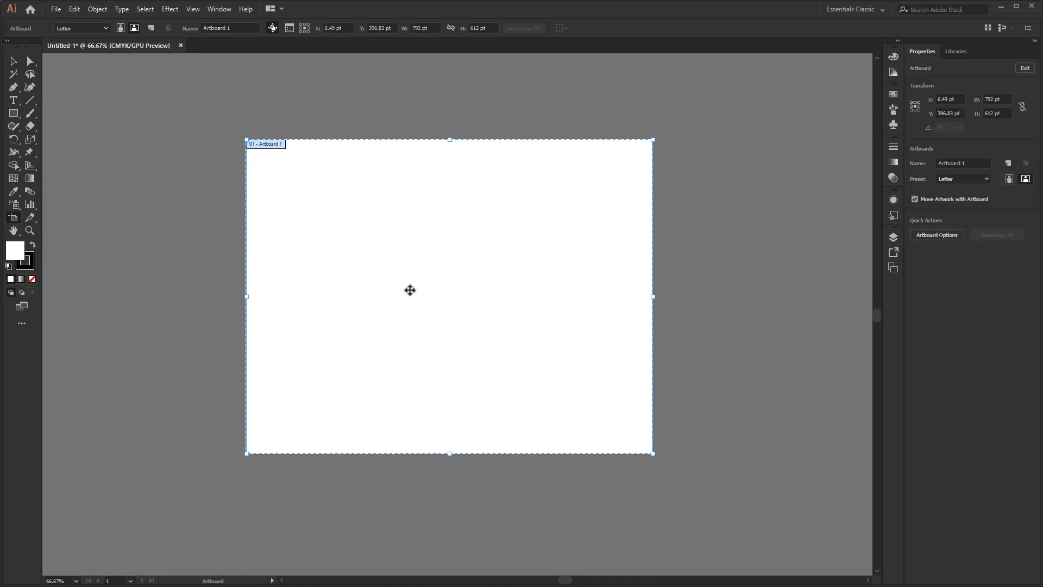
{"action": "scroll", "coordinate": [489, 254], "scroll_direction": "up", "scroll_amount": 1}
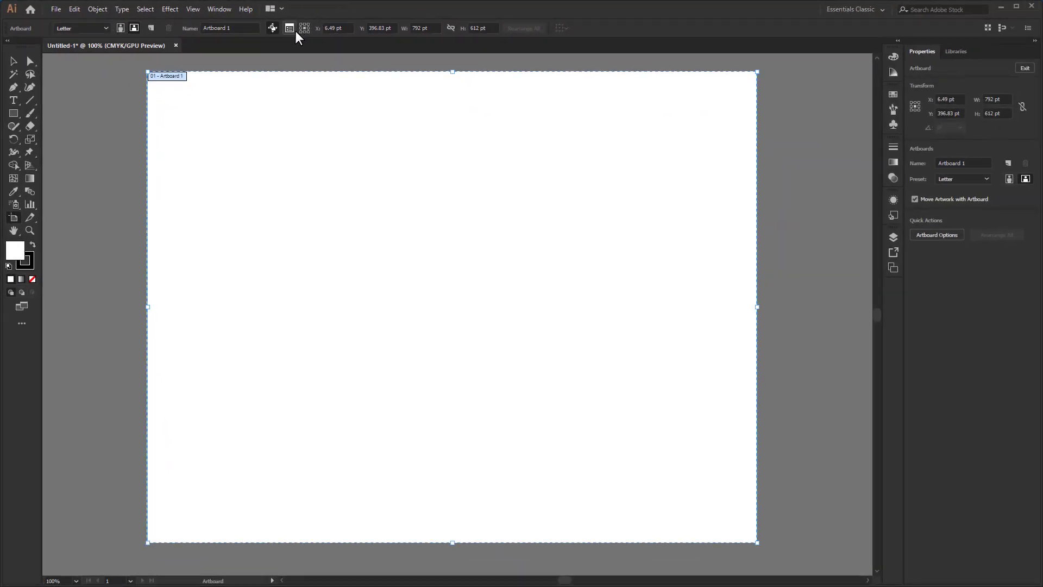
- Open the artboard's name for editing, then leave artboard editing with the Selection tool
{"action": "left_click", "coordinate": [229, 30]}
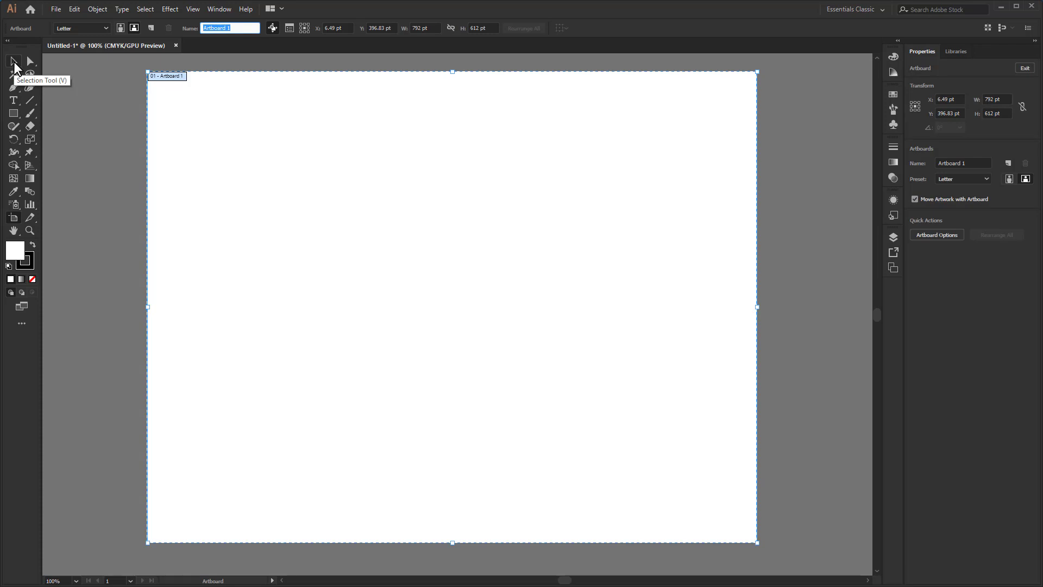
{"action": "left_click", "coordinate": [14, 64]}
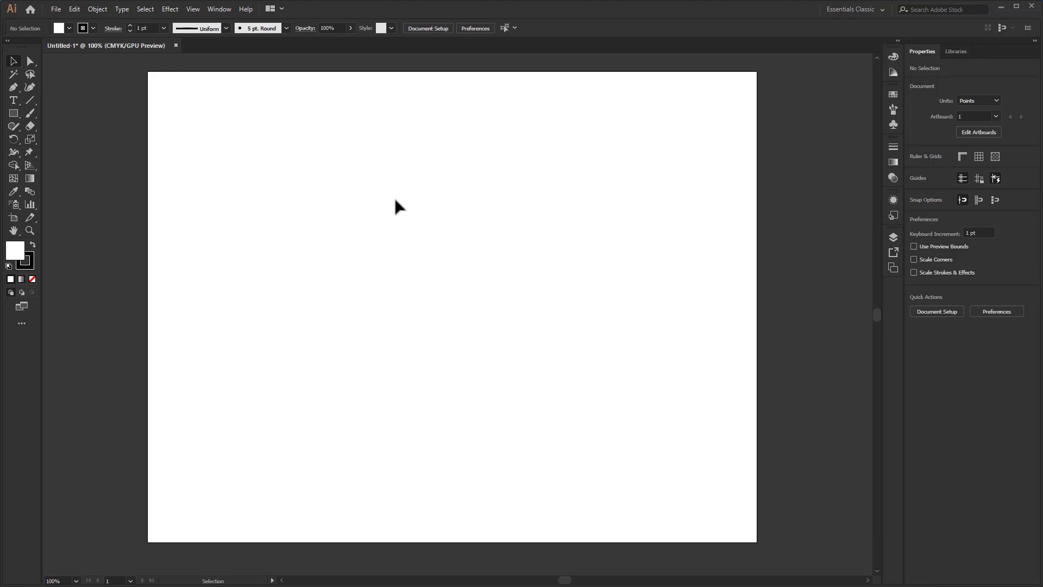
- Draw a rectangle about 328 by 292 pt near the middle of the artboard and select it
{"action": "left_click", "coordinate": [12, 116]}
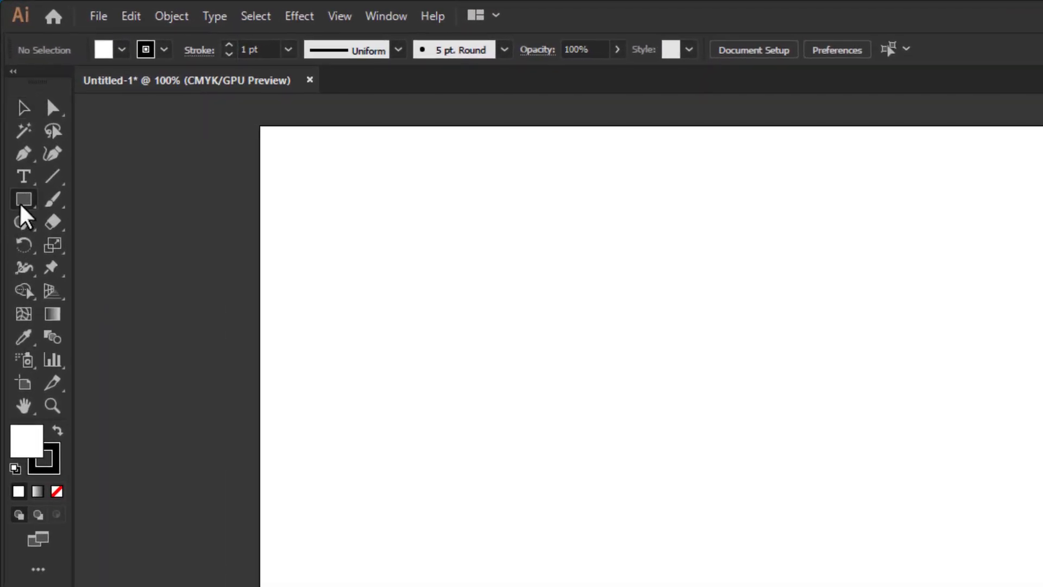
{"action": "left_click_drag", "start_coordinate": [20, 206], "coordinate": [98, 200]}
{"action": "left_click_drag", "start_coordinate": [534, 300], "coordinate": [926, 586]}
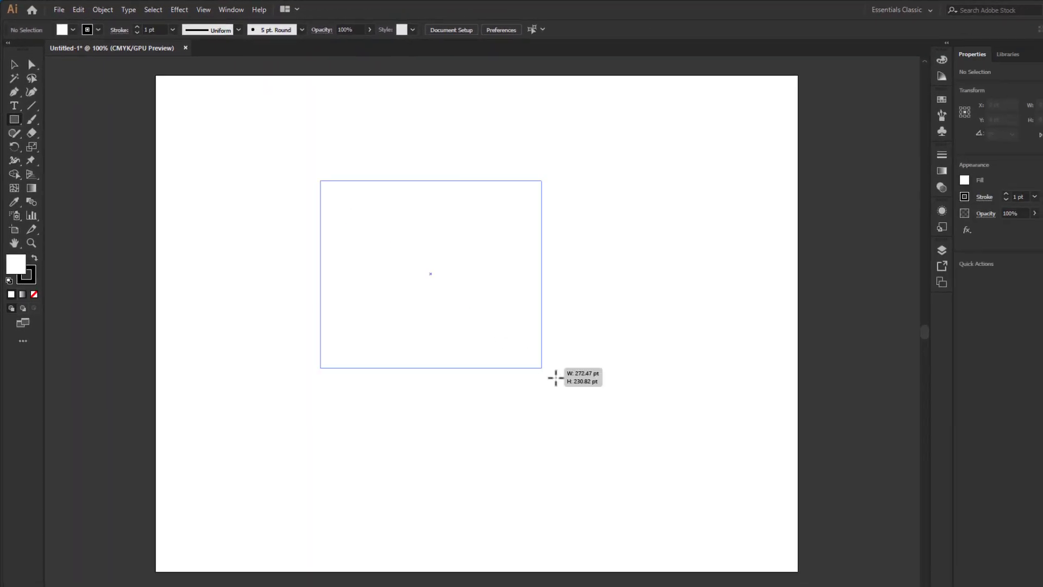
{"action": "left_click_drag", "start_coordinate": [555, 377], "coordinate": [586, 417]}
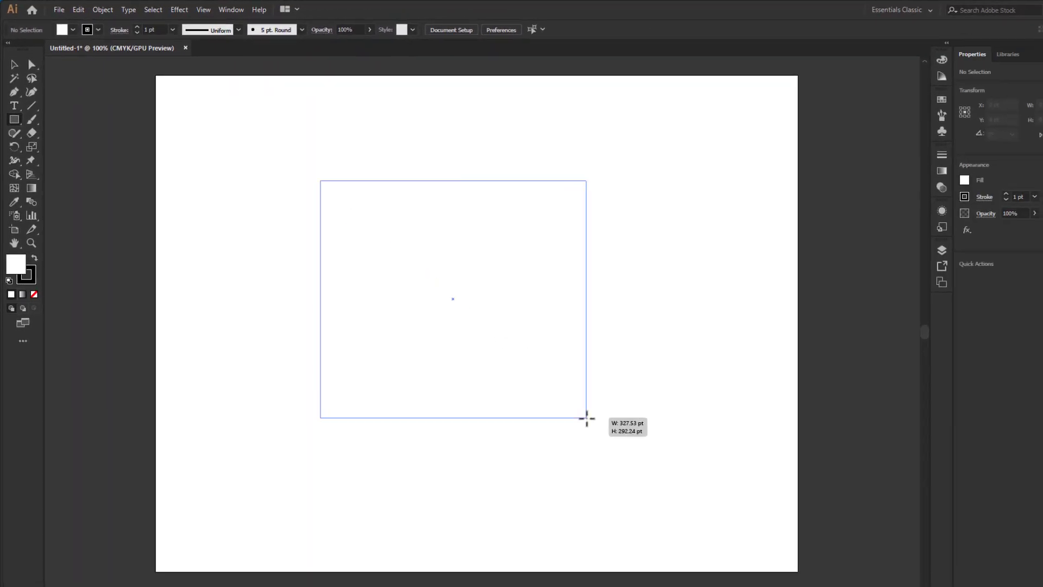
{"action": "key", "text": "v"}
{"action": "left_click_drag", "start_coordinate": [271, 146], "coordinate": [644, 546]}
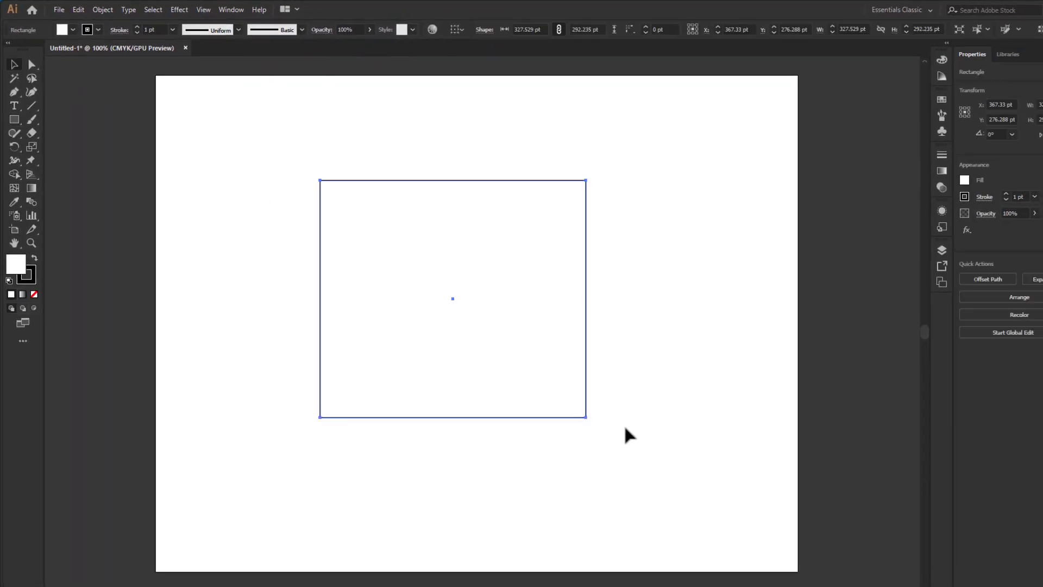
{"action": "key", "text": "super"}
{"action": "key", "text": "super"}
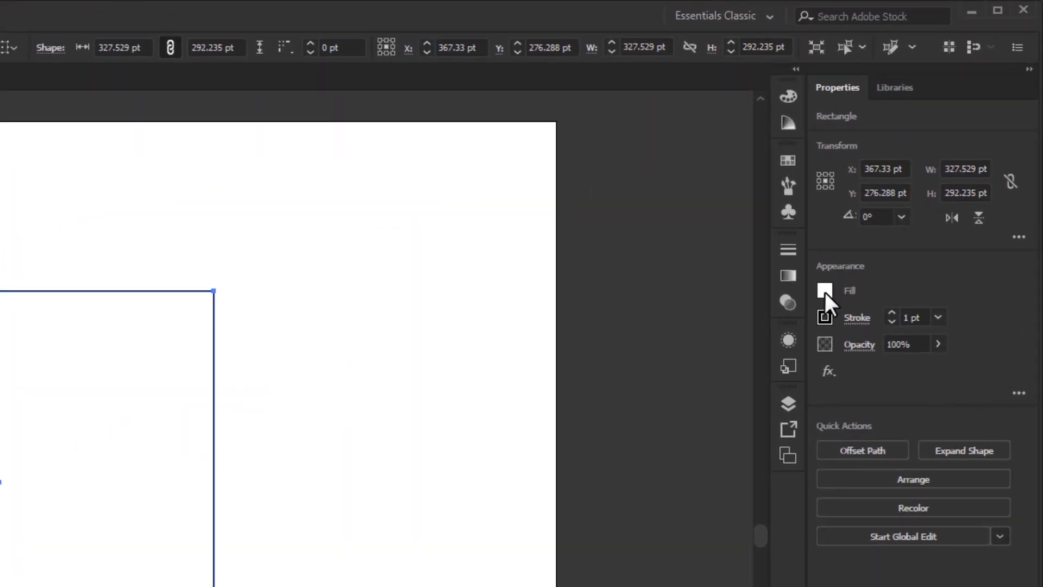
- Fill the rectangle with magenta and deselect it
{"action": "left_click", "coordinate": [825, 292]}
{"action": "left_click", "coordinate": [741, 359]}
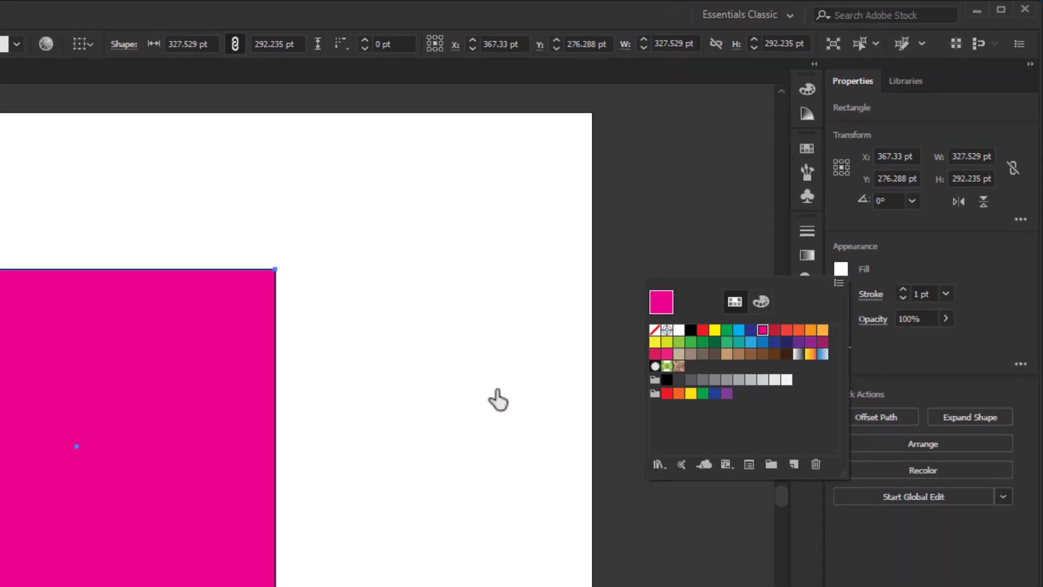
{"action": "left_click", "coordinate": [478, 437]}
{"action": "left_click", "coordinate": [398, 425]}
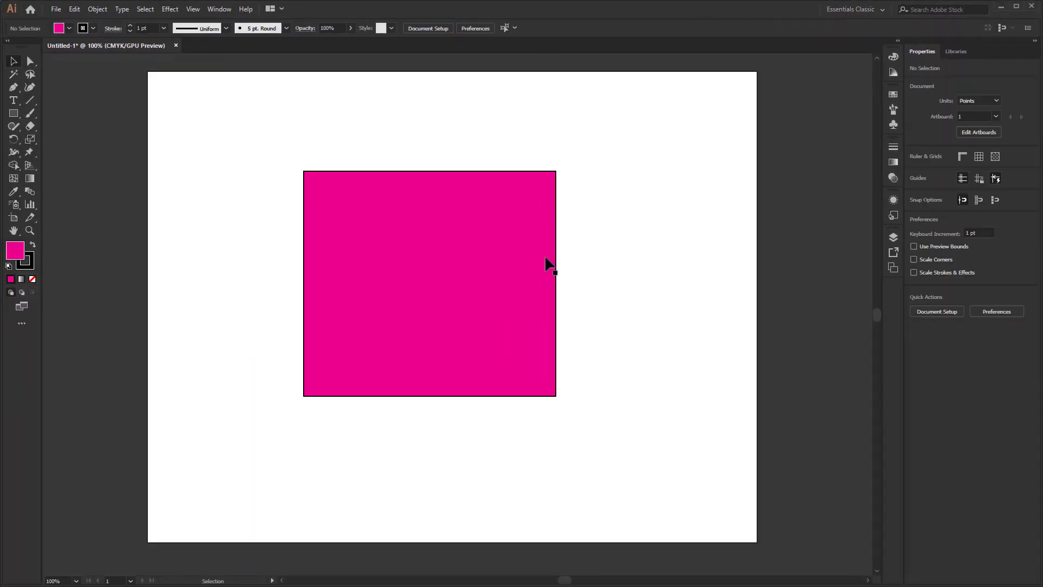
- Move the magenta rectangle to about X 413 pt, Y 297 pt and deselect it
{"action": "mouse_move", "coordinate": [465, 237]}
{"action": "left_mouse_down"}
{"action": "mouse_move", "coordinate": [479, 252]}
{"action": "mouse_move", "coordinate": [481, 234]}
{"action": "left_mouse_up"}
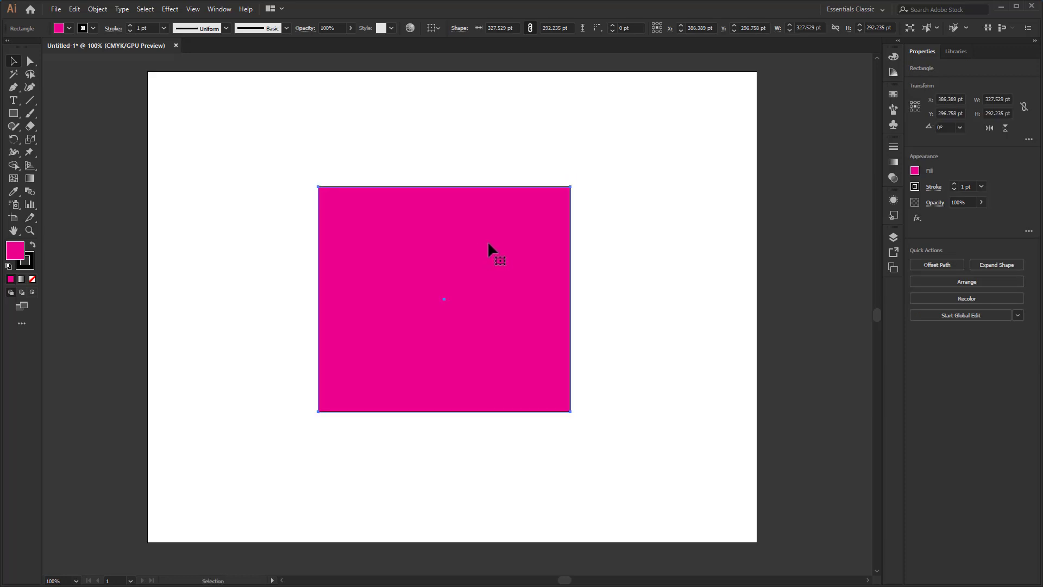
{"action": "left_click_drag", "start_coordinate": [455, 283], "coordinate": [473, 286]}
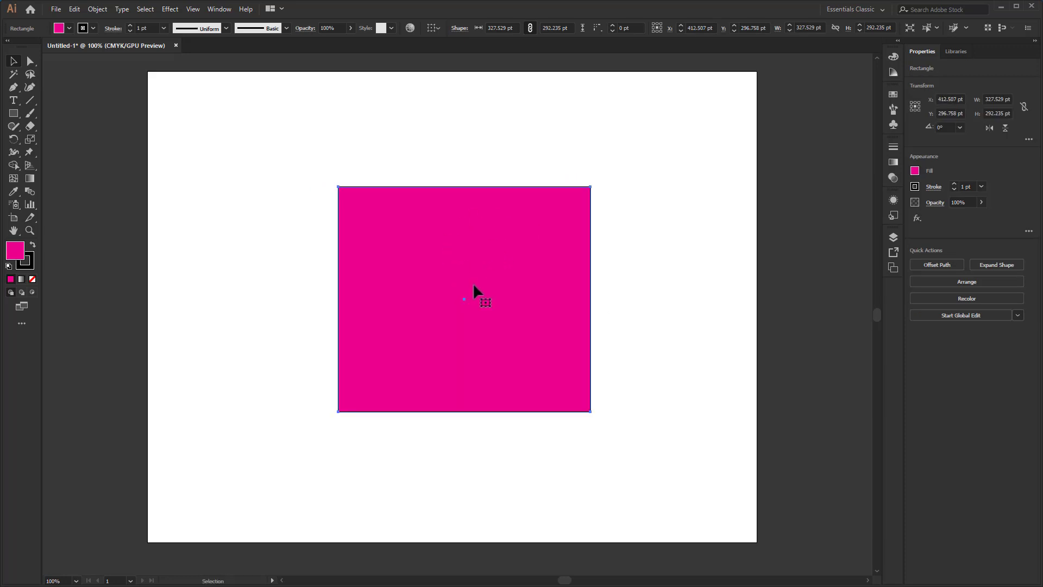
{"action": "left_click", "coordinate": [444, 119]}
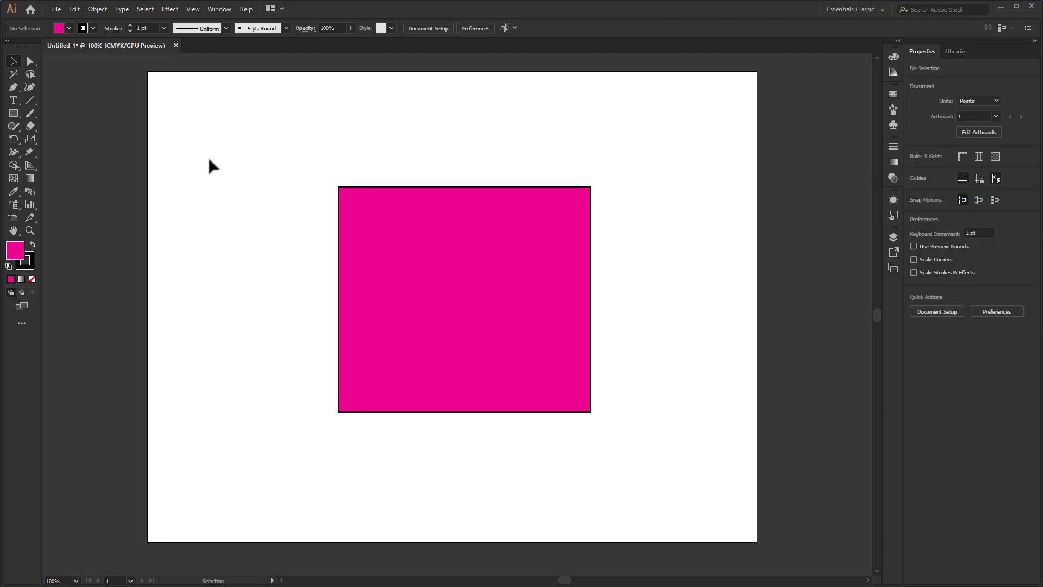
- Resize the artboard by its four edges to about 328 by 292 pt, matching the magenta rectangle's bounds
{"action": "key", "text": "shift+o"}
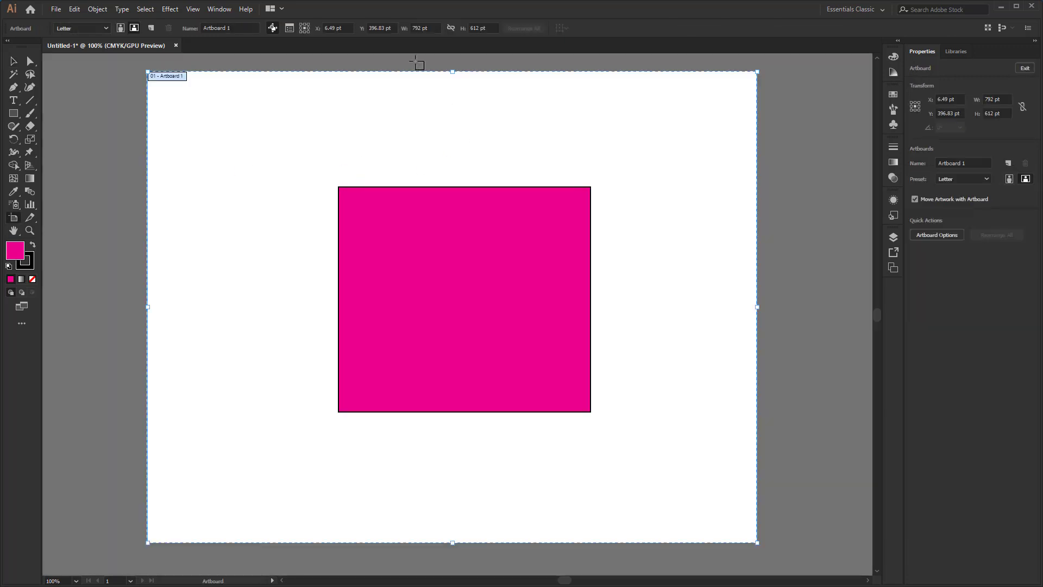
{"action": "left_click_drag", "start_coordinate": [452, 73], "coordinate": [454, 187]}
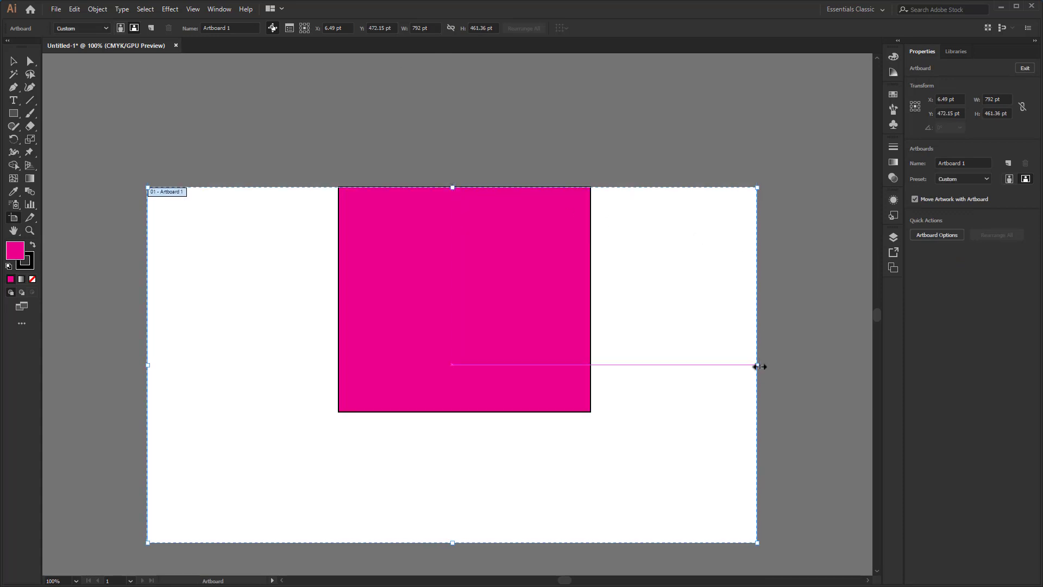
{"action": "left_click_drag", "start_coordinate": [758, 365], "coordinate": [592, 358]}
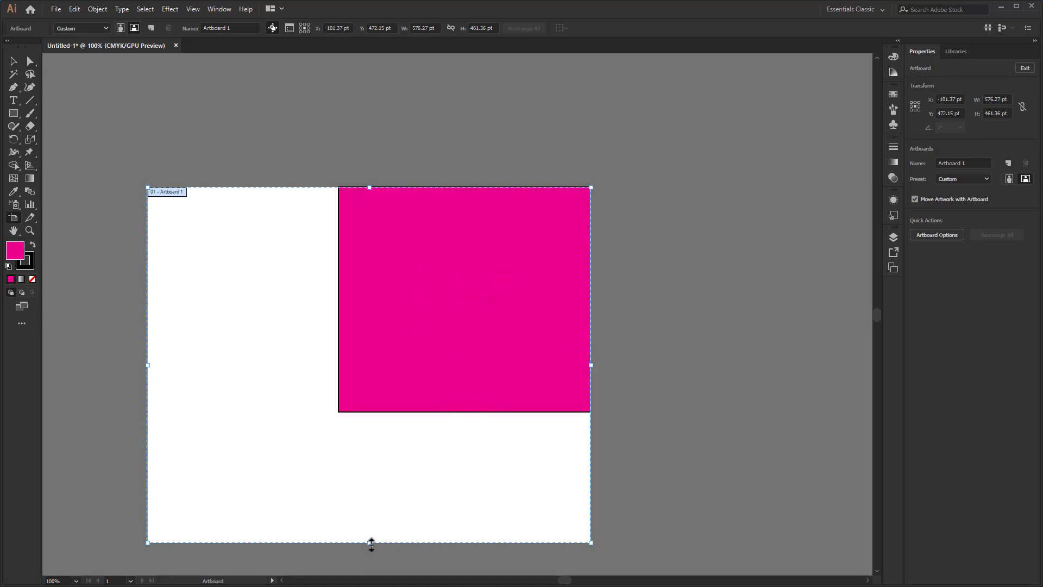
{"action": "left_click_drag", "start_coordinate": [369, 542], "coordinate": [365, 412]}
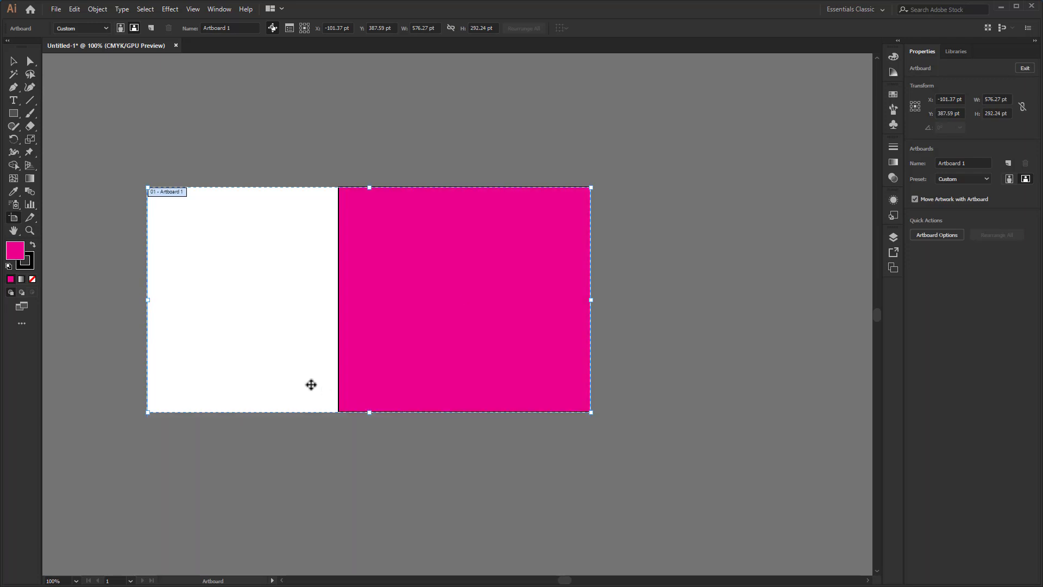
{"action": "left_click_drag", "start_coordinate": [171, 294], "coordinate": [342, 264]}
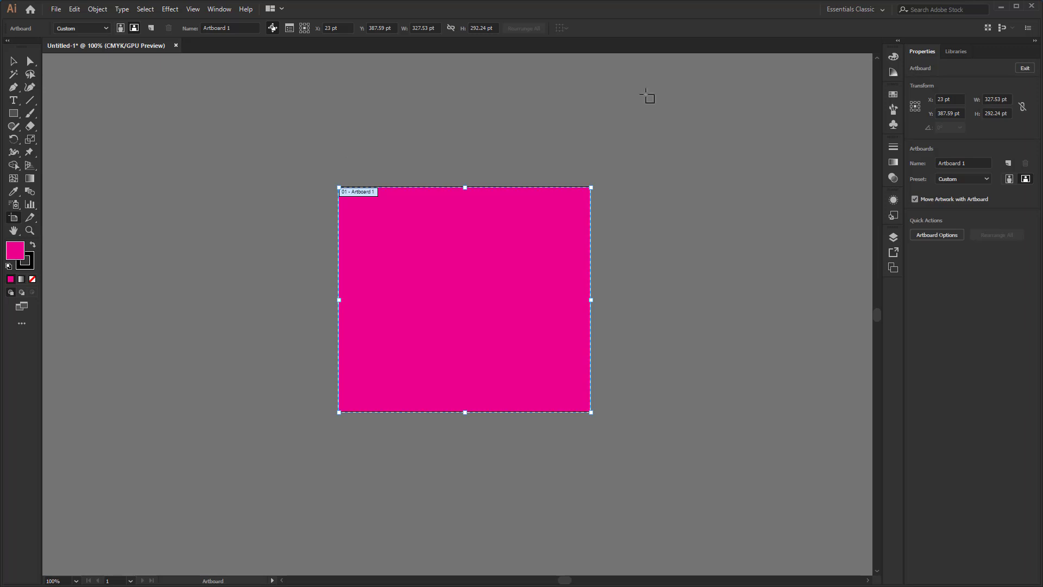
- Undo the artboard resizing and leave artboard editing with the Selection tool
{"action": "left_click", "coordinate": [55, 30]}
{"action": "left_click", "coordinate": [57, 38]}
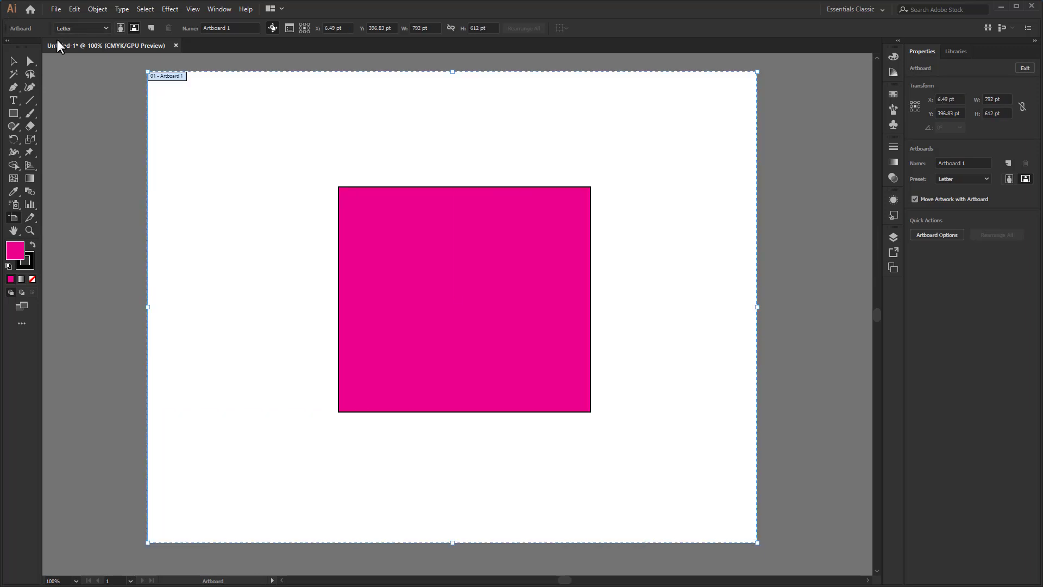
{"action": "left_click", "coordinate": [12, 65]}
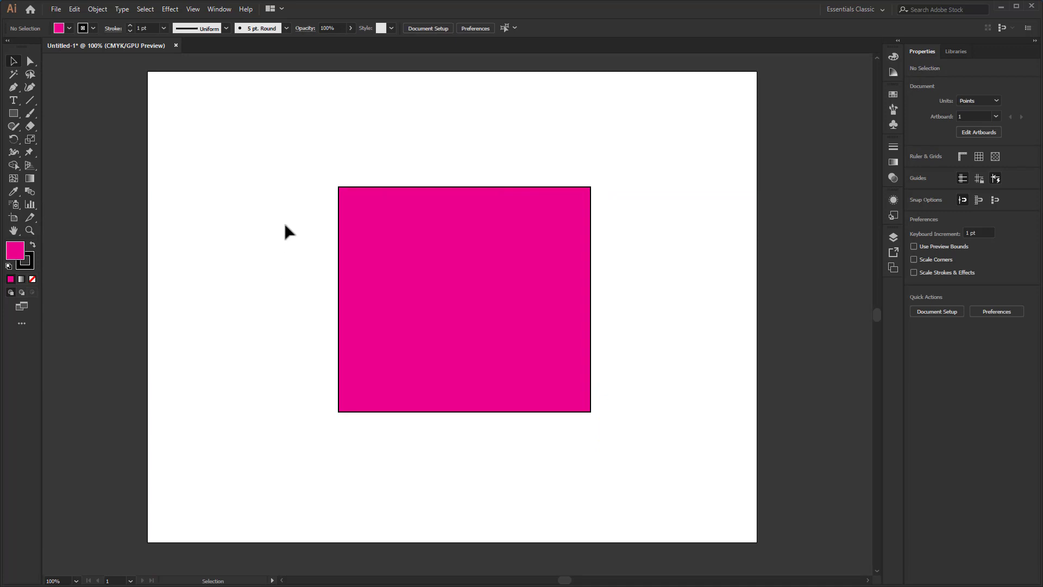
- Move the magenta rectangle to about X 373 pt, Y 289 pt and keep it selected
{"action": "left_click", "coordinate": [469, 307]}
{"action": "mouse_move", "coordinate": [469, 307]}
{"action": "left_mouse_down"}
{"action": "mouse_move", "coordinate": [435, 286]}
{"action": "mouse_move", "coordinate": [452, 297]}
{"action": "left_mouse_up"}
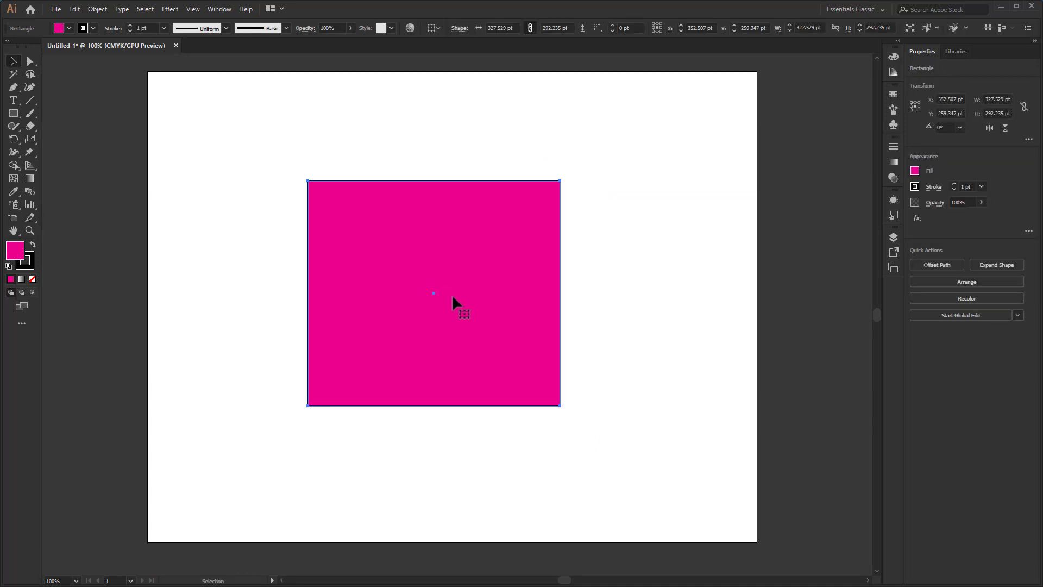
{"action": "left_click_drag", "start_coordinate": [257, 153], "coordinate": [630, 456]}
- Fit the artboard to the selected rectangle with the Fit to Selected Art preset, then leave artboard editing and deselect
{"action": "key", "text": "shift+o"}
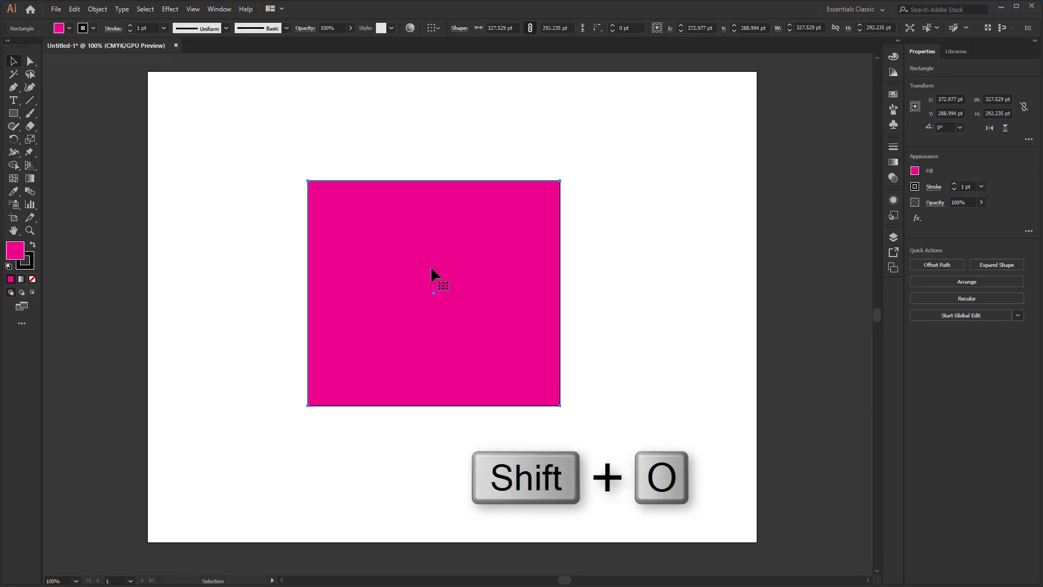
{"action": "key", "text": "shift+o"}
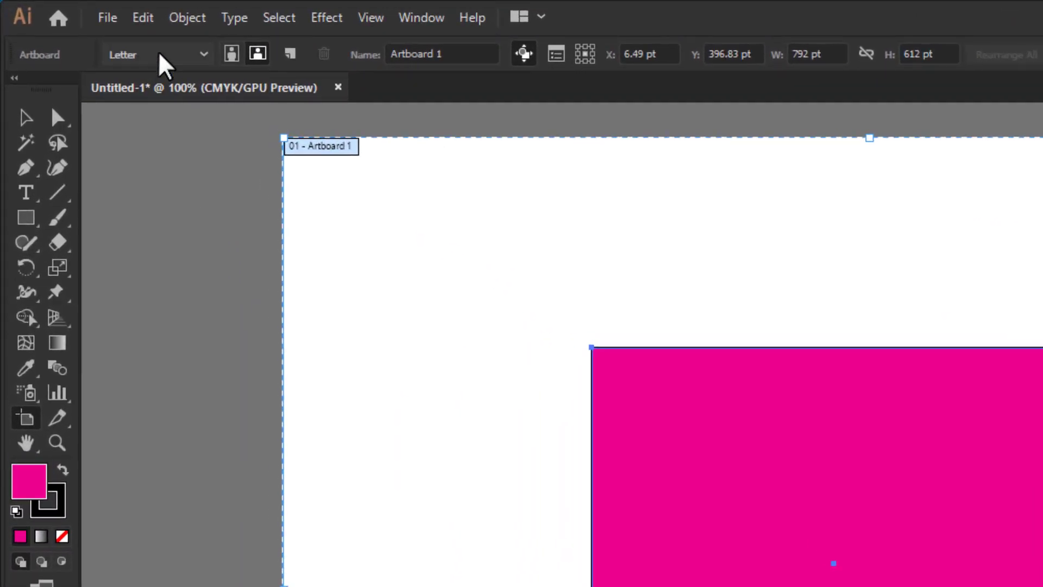
{"action": "left_click", "coordinate": [126, 42]}
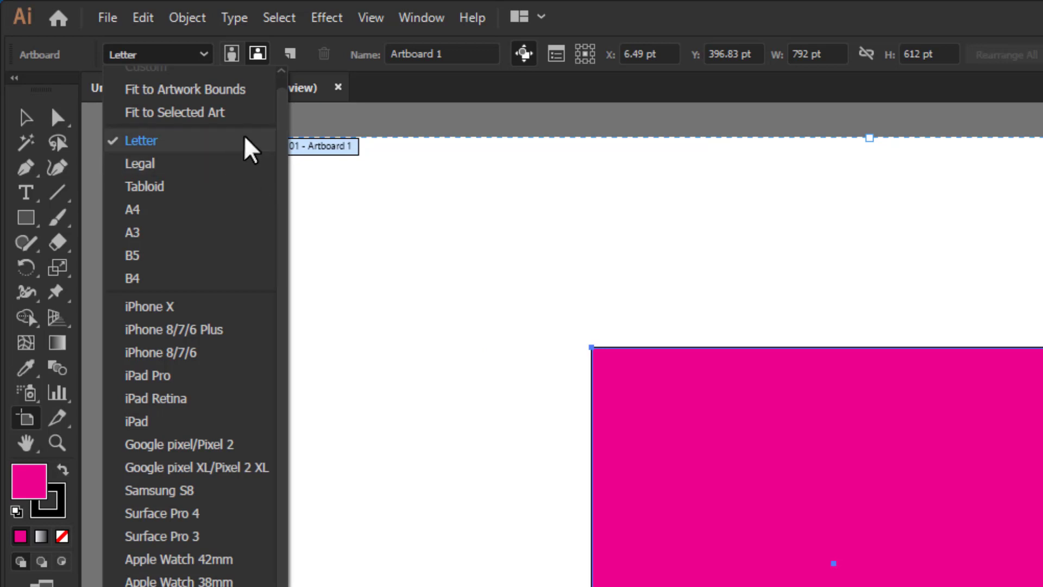
{"action": "left_click", "coordinate": [132, 117]}
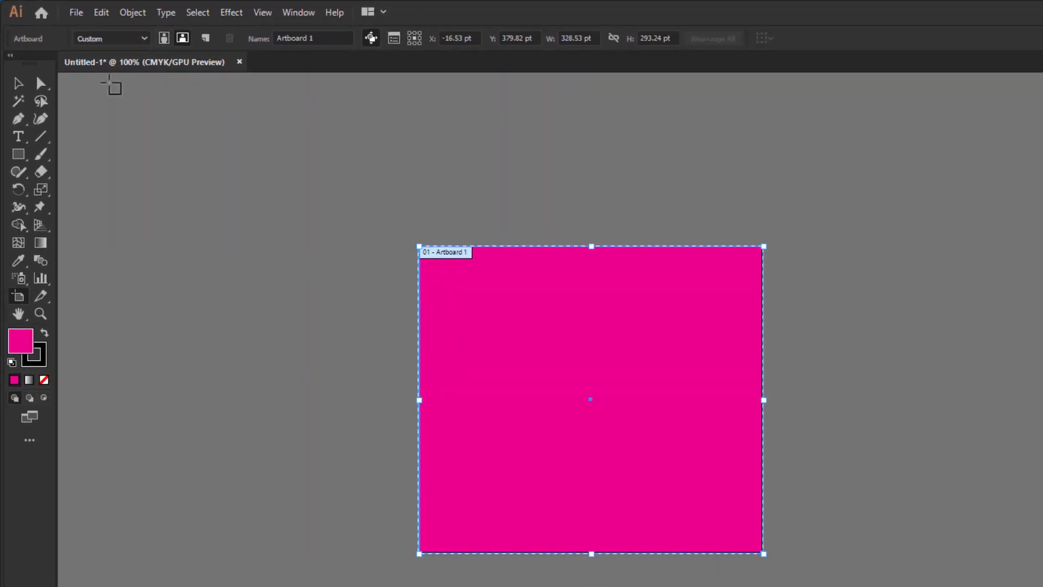
{"action": "left_click", "coordinate": [18, 82]}
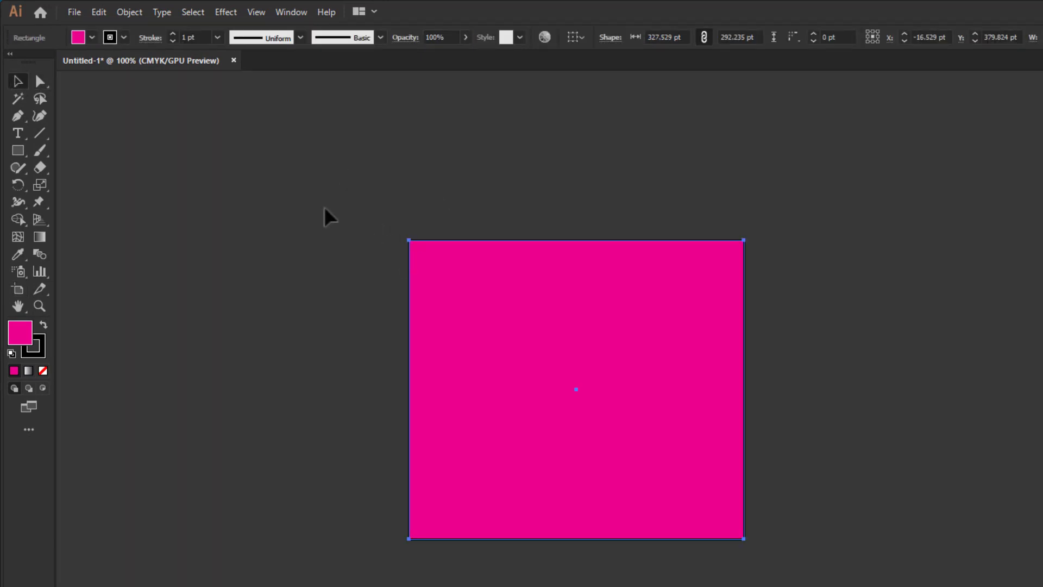
{"action": "mouse_move", "coordinate": [401, 265]}
{"action": "left_click", "coordinate": [333, 250]}
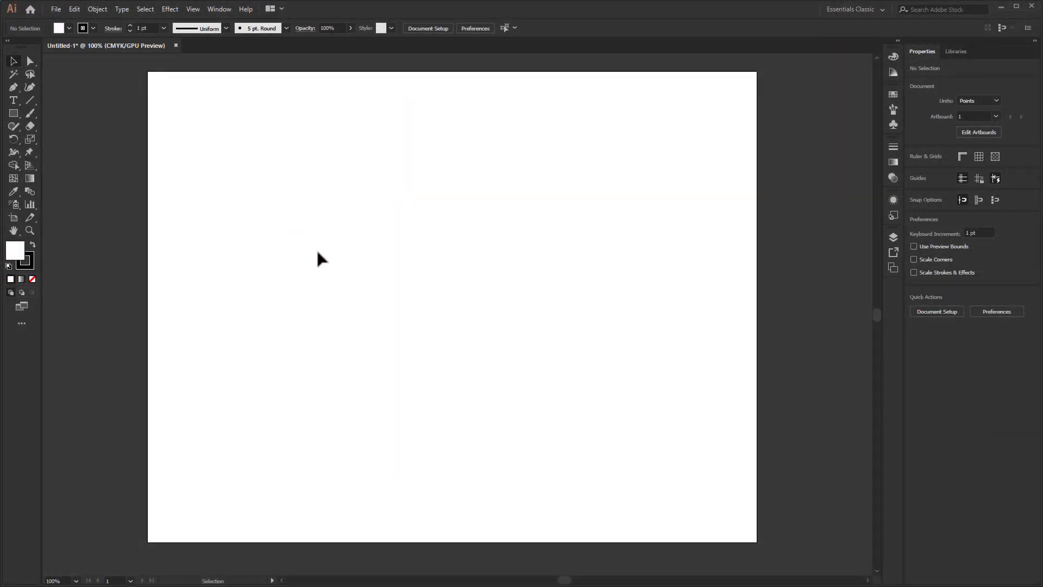
- Duplicate the landscape Letter artboard three times to form a two-by-two grid, then leave artboard editing
{"action": "scroll", "coordinate": [320, 259], "scroll_direction": "down", "scroll_amount": 2}
{"action": "left_click_drag", "start_coordinate": [319, 249], "coordinate": [190, 200]}
{"action": "left_click", "coordinate": [14, 113]}
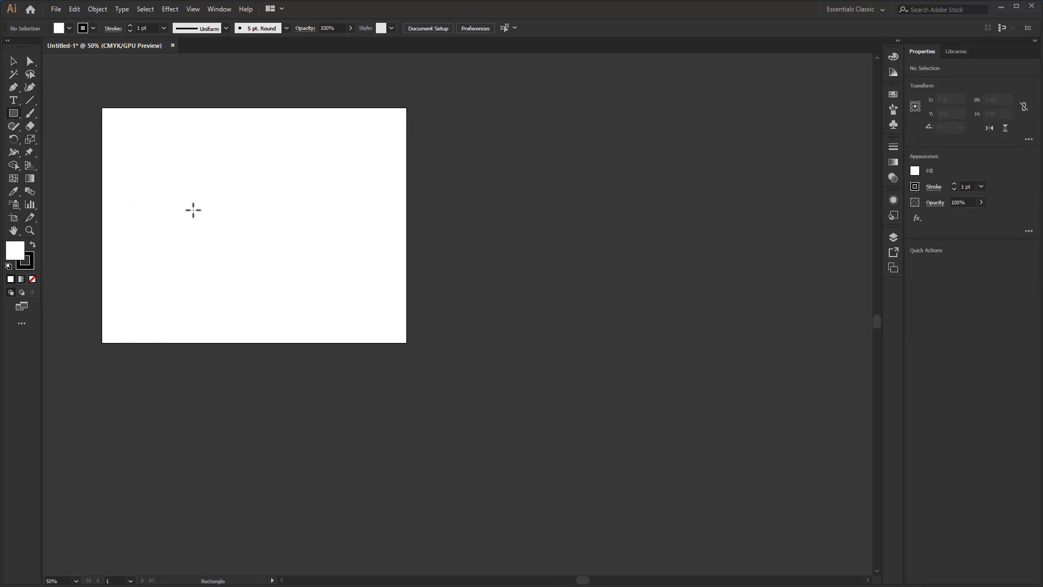
{"action": "key", "text": "shift+o"}
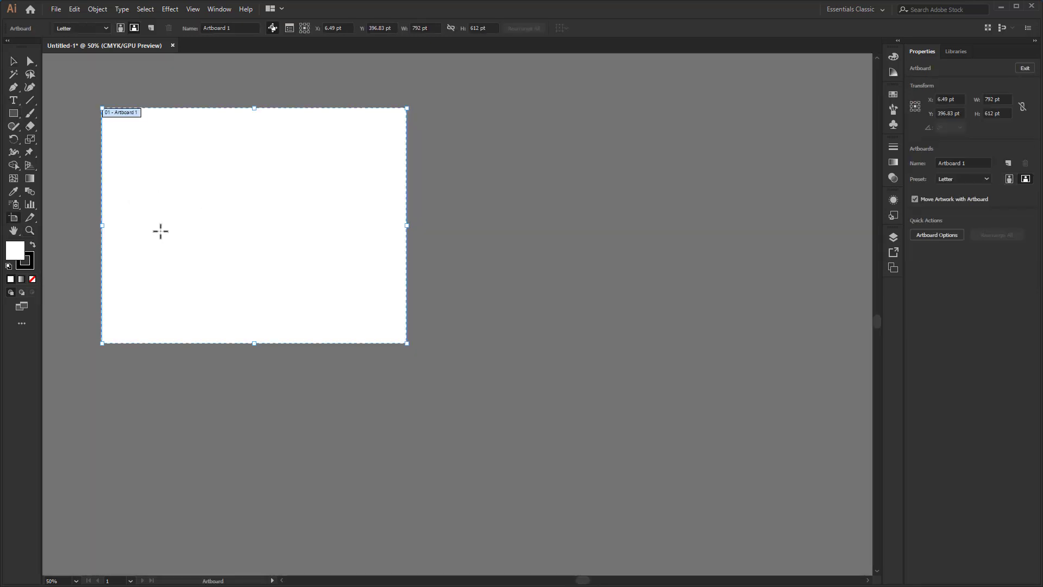
{"action": "left_click_drag", "start_coordinate": [188, 231], "coordinate": [604, 469]}
{"action": "left_click_drag", "start_coordinate": [604, 469], "coordinate": [273, 434]}
{"action": "key", "text": "space"}
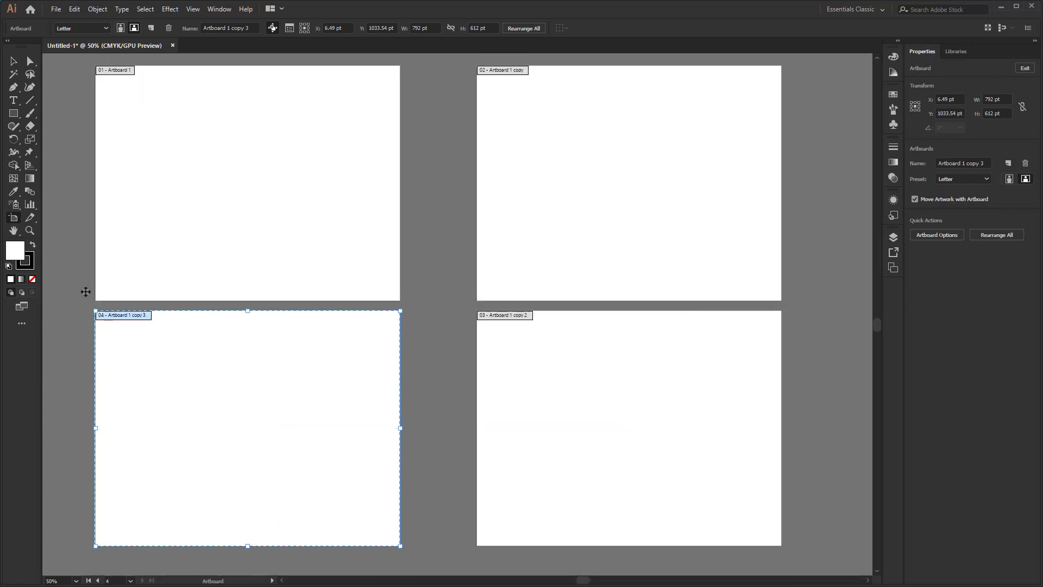
{"action": "left_click", "coordinate": [15, 64]}
{"action": "scroll", "coordinate": [306, 207], "scroll_direction": "down", "scroll_amount": 1}
{"action": "left_click_drag", "start_coordinate": [332, 220], "coordinate": [377, 272]}
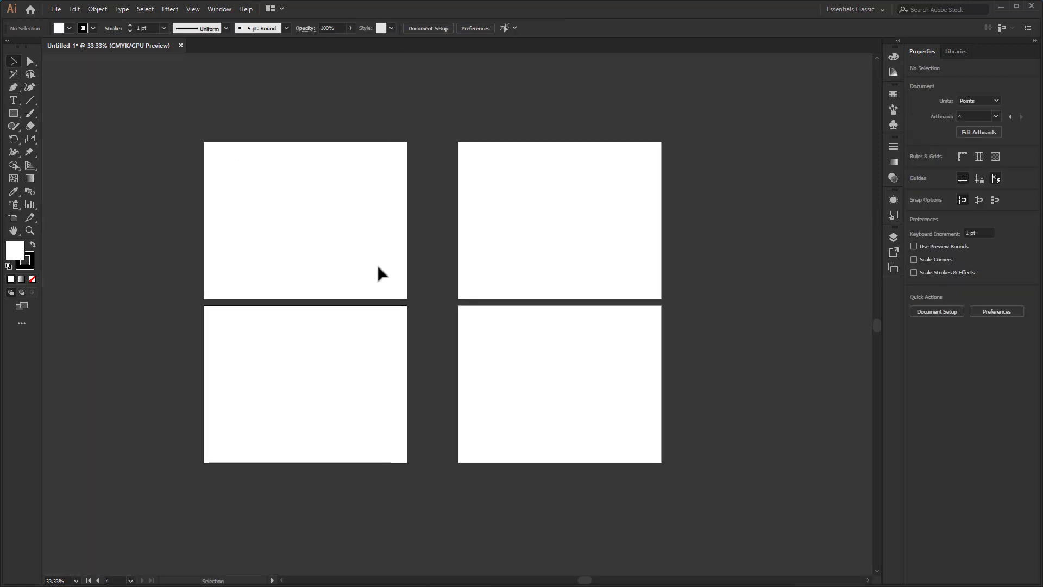
{"action": "scroll", "coordinate": [377, 270], "scroll_direction": "up", "scroll_amount": 1}
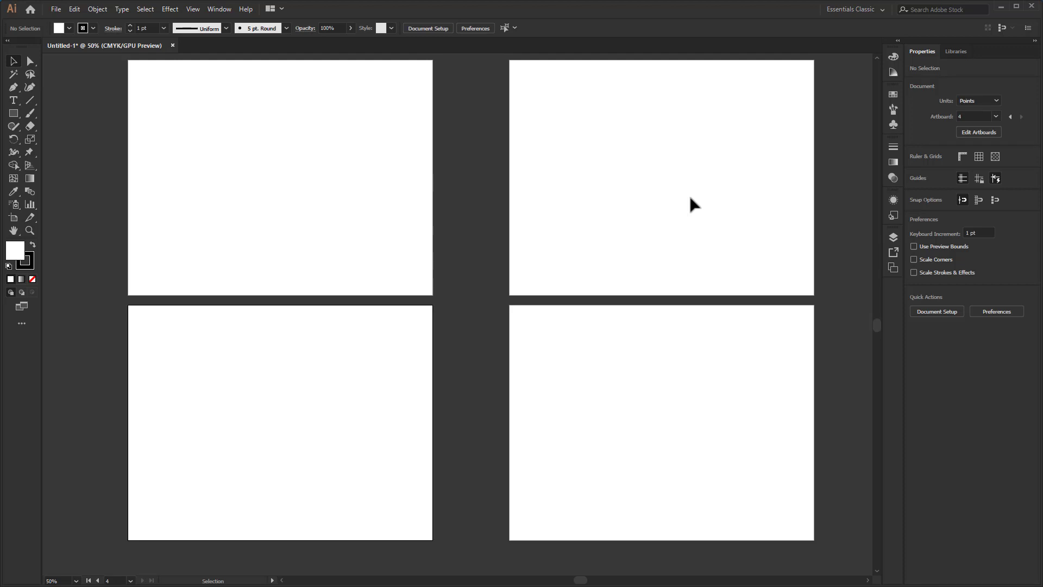
- Draw a rectangle about 298 by 313 pt on the upper-left artboard and an ellipse about 291 by 202 pt on the upper-right one
{"action": "left_click", "coordinate": [13, 113]}
{"action": "mouse_move", "coordinate": [215, 116]}
{"action": "left_mouse_down"}
{"action": "mouse_move", "coordinate": [303, 196]}
{"action": "mouse_move", "coordinate": [329, 236]}
{"action": "left_mouse_up"}
{"action": "left_click_drag", "start_coordinate": [14, 113], "coordinate": [55, 139]}
{"action": "left_click_drag", "start_coordinate": [610, 142], "coordinate": [722, 220]}
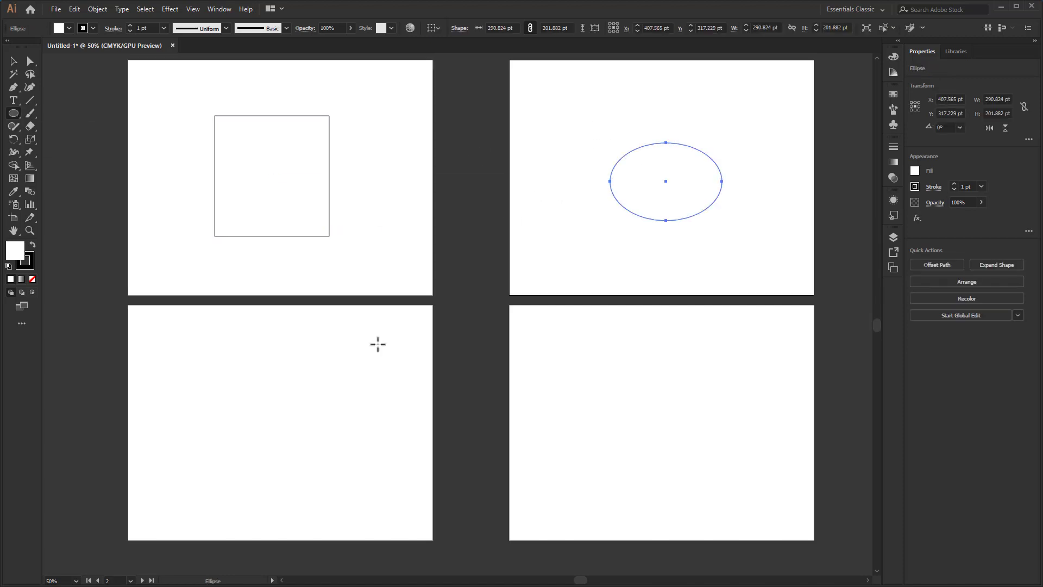
- Draw a rounded rectangle about 418 by 226 pt on the lower-left artboard and a five-pointed star on the lower-right one
{"action": "left_click_drag", "start_coordinate": [13, 113], "coordinate": [54, 126]}
{"action": "mouse_move", "coordinate": [237, 376]}
{"action": "left_mouse_down"}
{"action": "mouse_move", "coordinate": [344, 463]}
{"action": "mouse_move", "coordinate": [399, 463]}
{"action": "left_mouse_up"}
{"action": "left_click_drag", "start_coordinate": [14, 113], "coordinate": [55, 165]}
{"action": "left_click_drag", "start_coordinate": [638, 435], "coordinate": [664, 444]}
{"action": "key", "text": "v"}
- Fill all four shapes with dark blue and deselect them
{"action": "key", "text": "ctrl+a"}
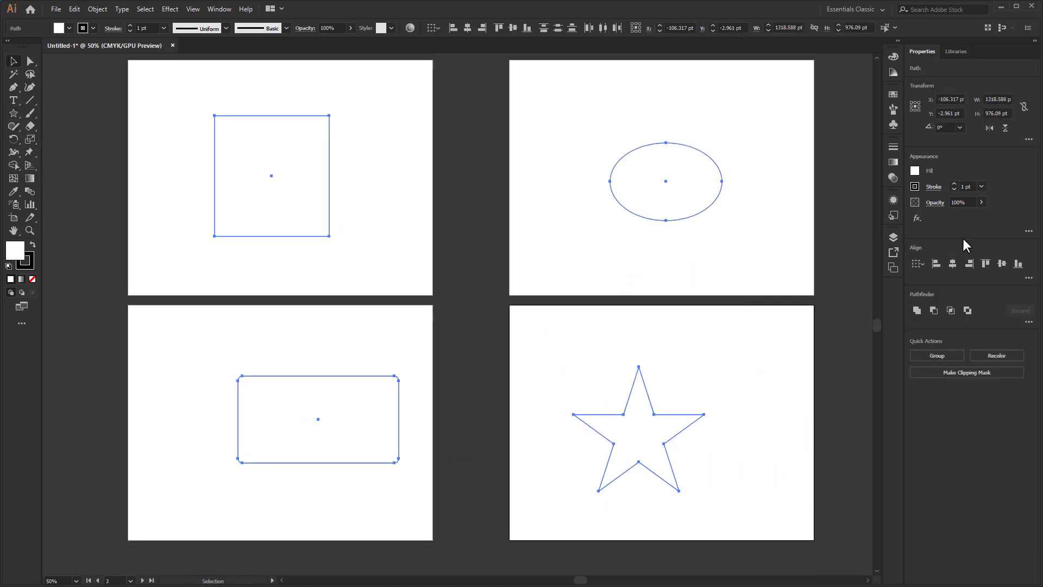
{"action": "left_click", "coordinate": [915, 171]}
{"action": "left_click", "coordinate": [879, 192]}
{"action": "left_click", "coordinate": [739, 196]}
- Fill the ellipse with red and the upper-left rectangle with the yellow-to-red gradient
{"action": "left_click", "coordinate": [695, 187]}
{"action": "left_click", "coordinate": [915, 171]}
{"action": "left_click", "coordinate": [878, 210]}
{"action": "left_click", "coordinate": [272, 176]}
{"action": "left_click", "coordinate": [914, 171]}
{"action": "left_click", "coordinate": [883, 225]}
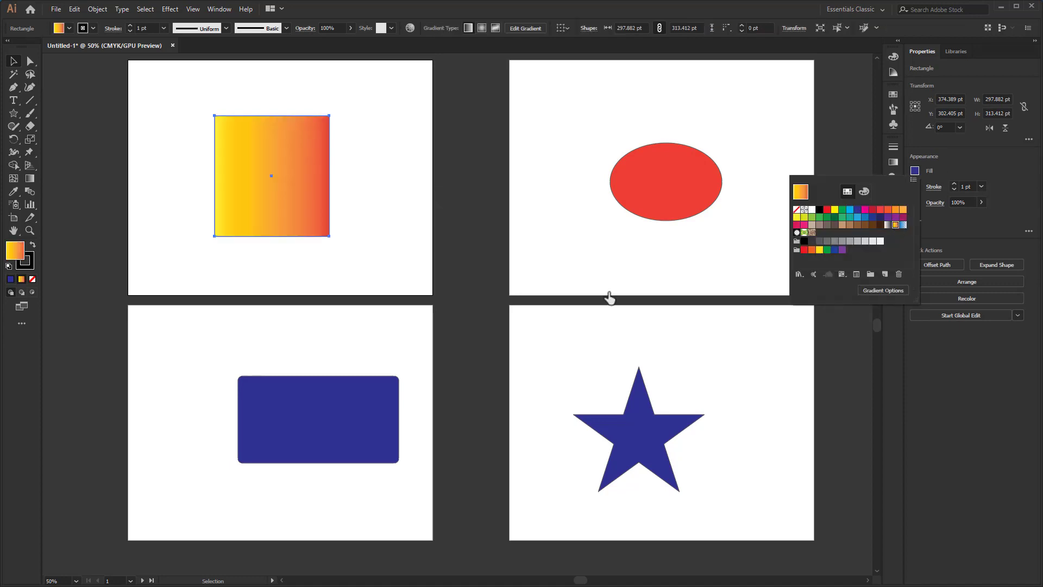
- Fill the rounded rectangle with the blue-to-white gradient
{"action": "left_click", "coordinate": [331, 412]}
{"action": "left_click", "coordinate": [915, 170]}
{"action": "left_click", "coordinate": [891, 226]}
- Move the rounded rectangle and the star closer to the centres of their artboards and deselect them
{"action": "left_click_drag", "start_coordinate": [313, 408], "coordinate": [308, 408]}
{"action": "left_click", "coordinate": [568, 361]}
{"action": "key", "text": "space"}
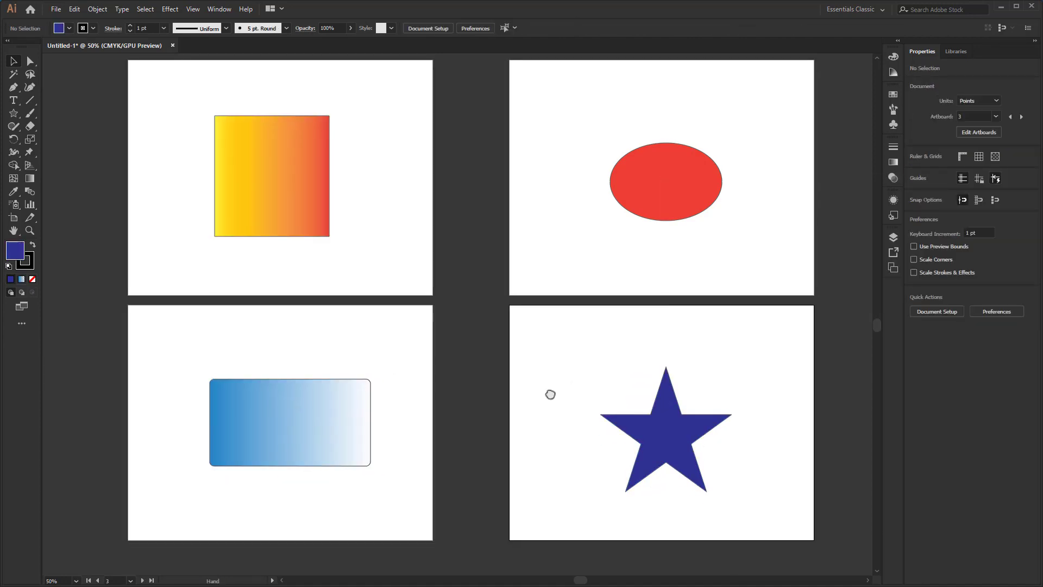
{"action": "left_click_drag", "start_coordinate": [549, 394], "coordinate": [546, 354]}
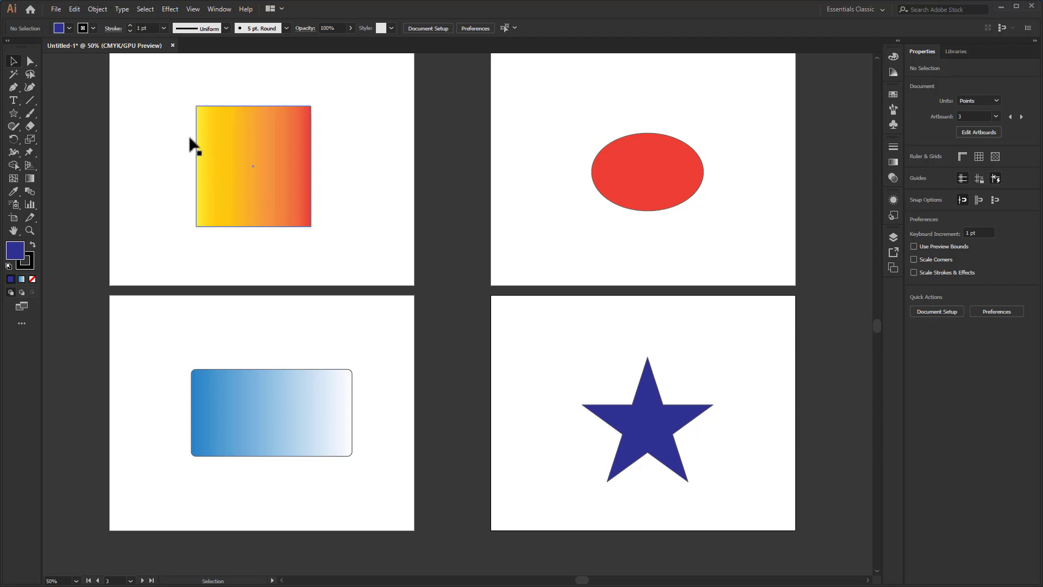
- Select the gradient-filled rounded rectangle on the lower-left artboard
{"action": "left_click", "coordinate": [158, 138]}
{"action": "left_click_drag", "start_coordinate": [138, 364], "coordinate": [165, 376]}
{"action": "left_click_drag", "start_coordinate": [277, 428], "coordinate": [282, 432]}
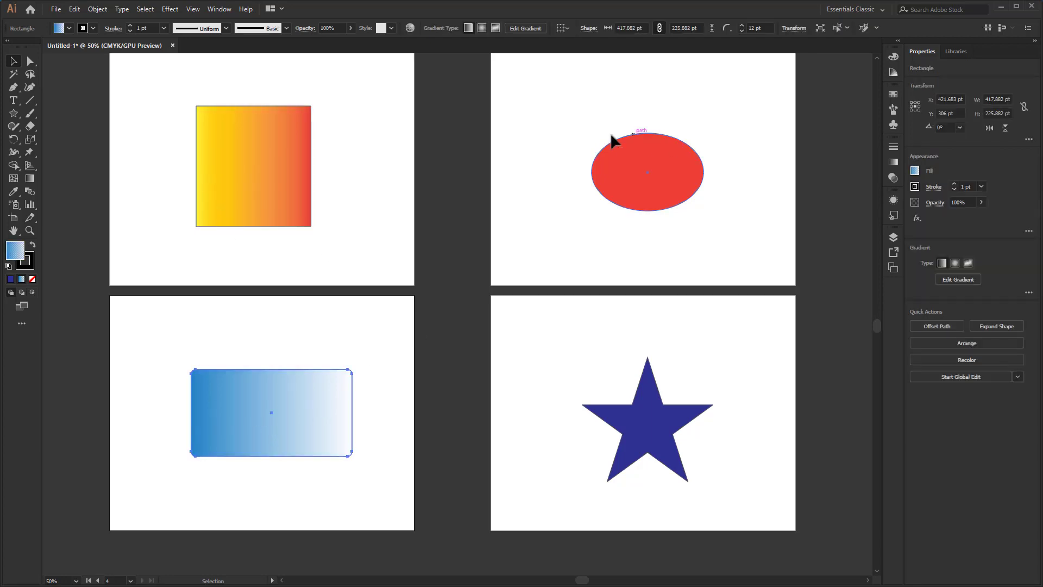
{"action": "left_click_drag", "start_coordinate": [602, 129], "coordinate": [696, 205]}
{"action": "left_click_drag", "start_coordinate": [576, 356], "coordinate": [700, 438]}
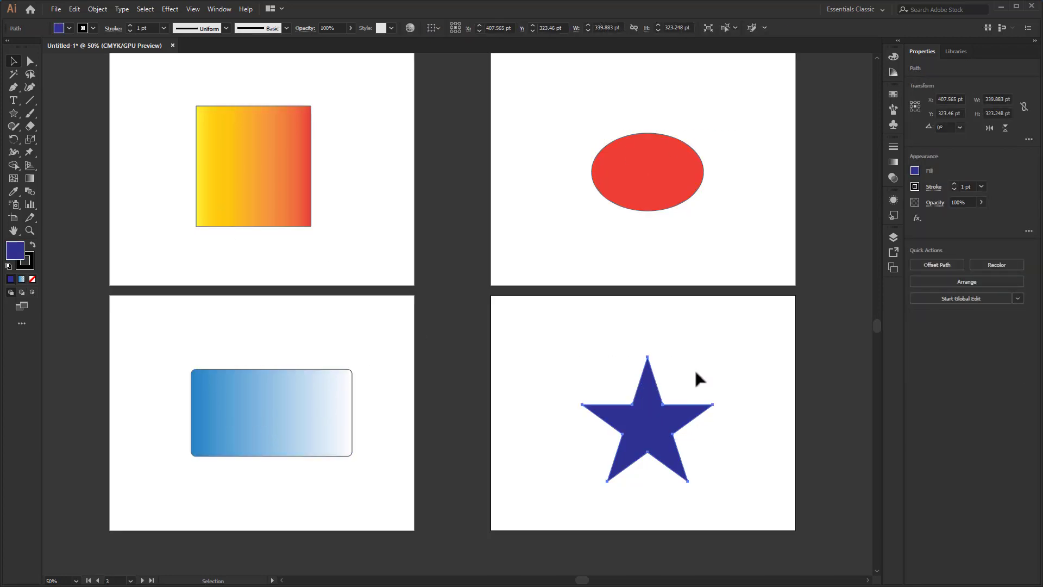
{"action": "left_click_drag", "start_coordinate": [141, 130], "coordinate": [296, 458]}
{"action": "left_click", "coordinate": [536, 116]}
{"action": "left_click", "coordinate": [701, 344]}
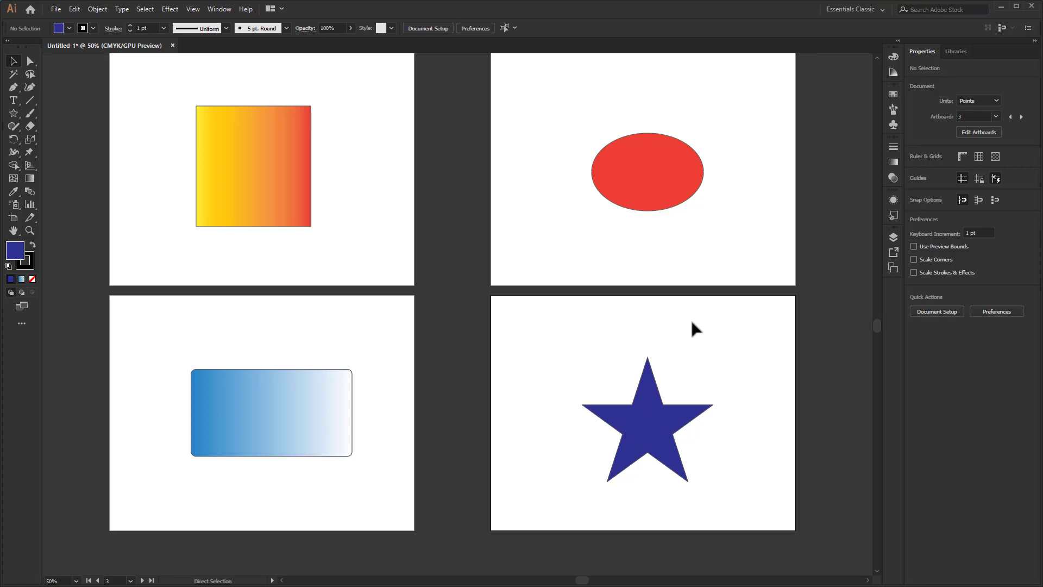
- Start saving the document and choose Adobe PDF (*.PDF) as the file type
{"action": "key", "text": "ctrl+s"}
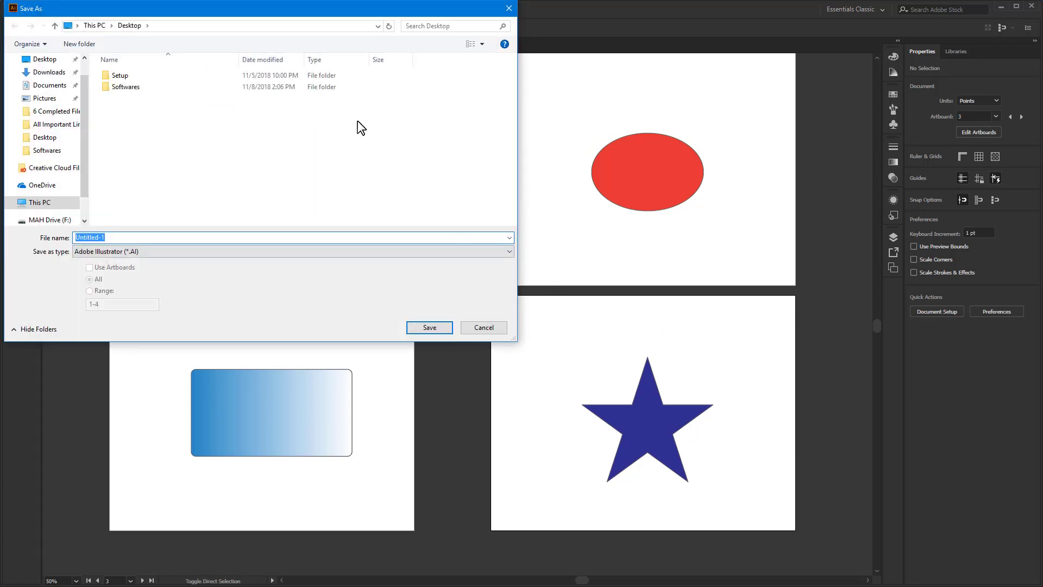
{"action": "left_click_drag", "start_coordinate": [330, 11], "coordinate": [496, 42]}
{"action": "left_click", "coordinate": [299, 288]}
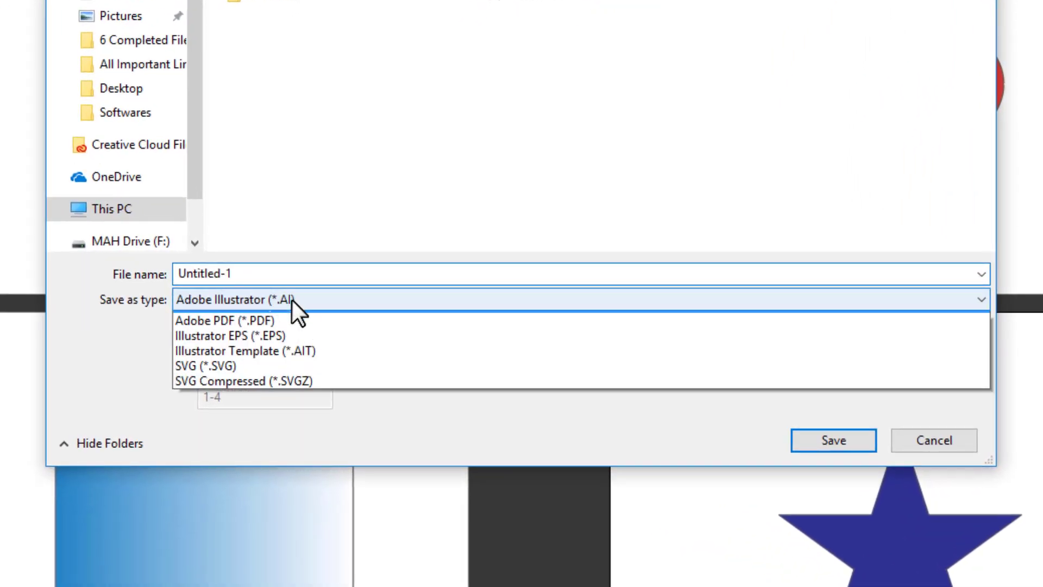
{"action": "left_click", "coordinate": [232, 336]}
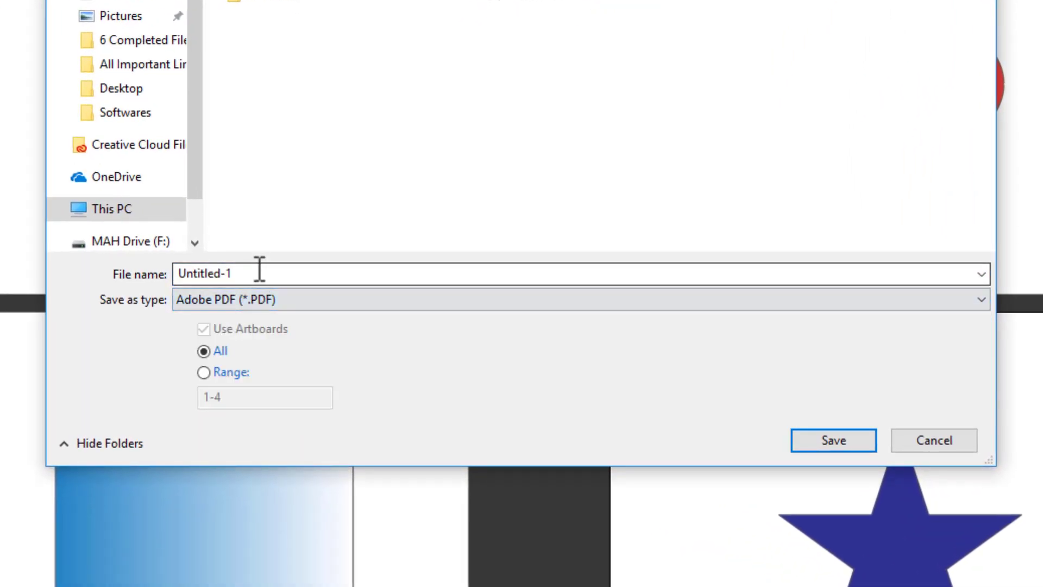
- Name the PDF file Test, keep all artboards included, and cancel the save
{"action": "left_click", "coordinate": [260, 268]}
{"action": "type", "text": "nhn"}
{"action": "left_click_drag", "start_coordinate": [214, 272], "coordinate": [59, 272]}
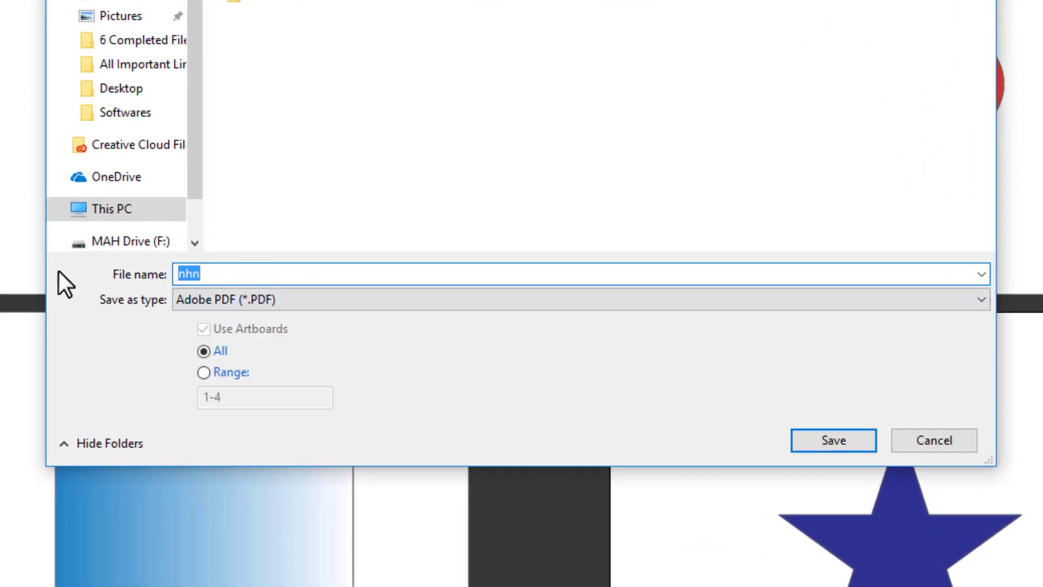
{"action": "type", "text": "A"}
{"action": "key", "text": "BackSpace"}
{"action": "type", "text": "Tex"}
{"action": "key", "text": "BackSpace"}
{"action": "type", "text": "st"}
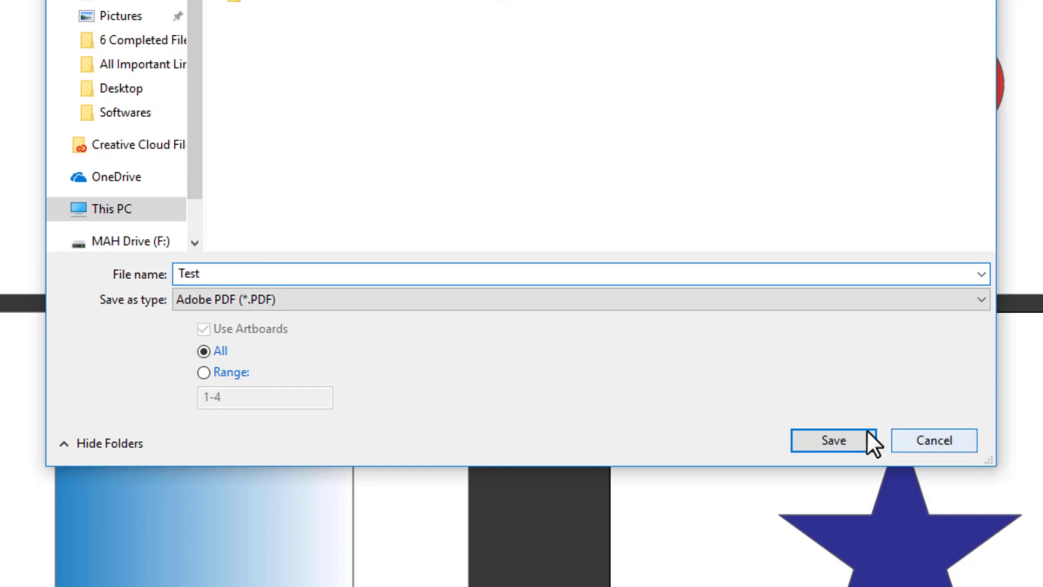
{"action": "left_click", "coordinate": [927, 443]}
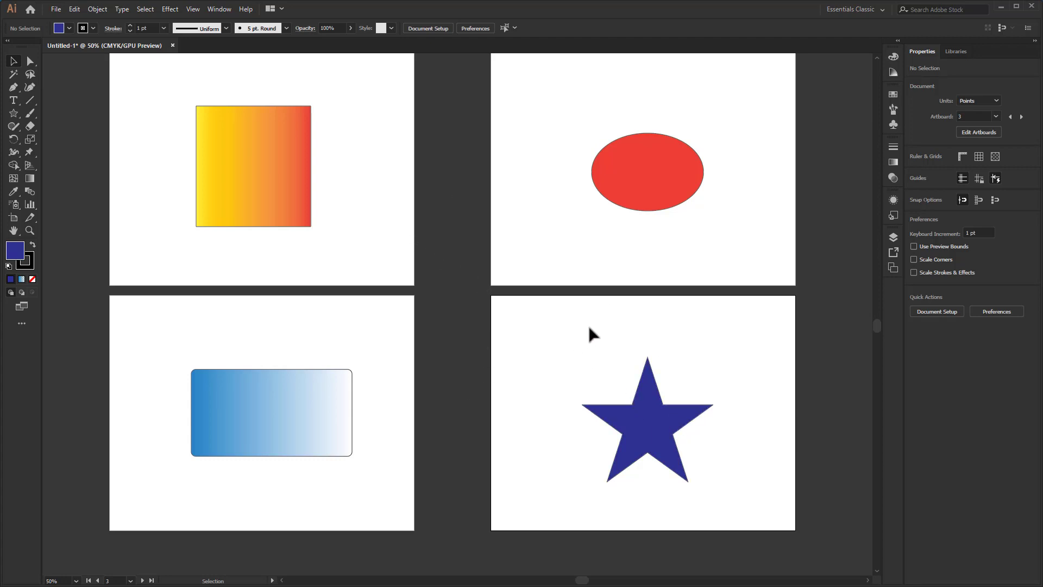
{"action": "left_click", "coordinate": [340, 111]}
{"action": "left_click_drag", "start_coordinate": [349, 76], "coordinate": [227, 204]}
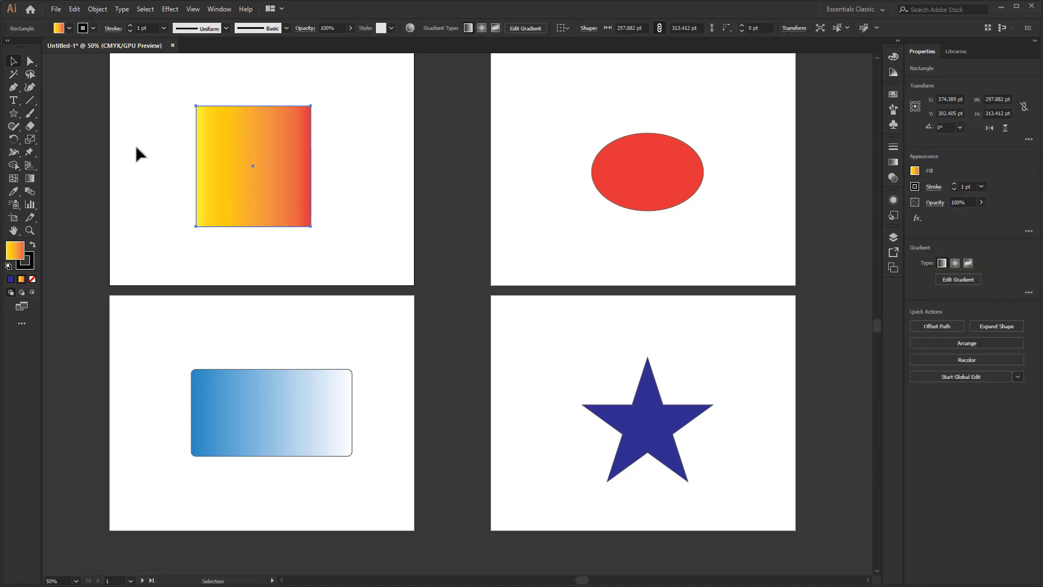
{"action": "left_click", "coordinate": [151, 142]}
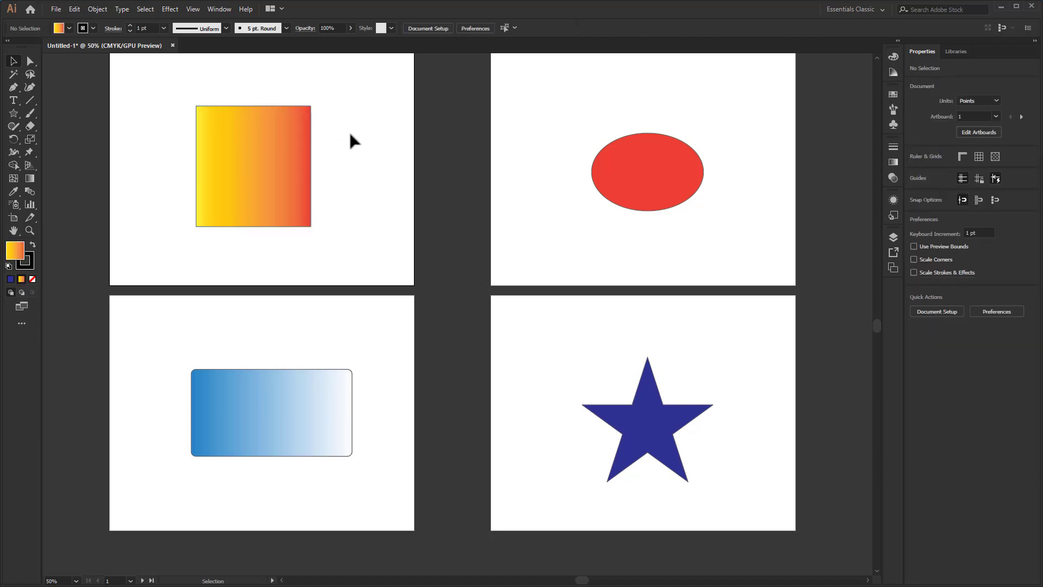
{"action": "left_click_drag", "start_coordinate": [394, 209], "coordinate": [388, 227]}
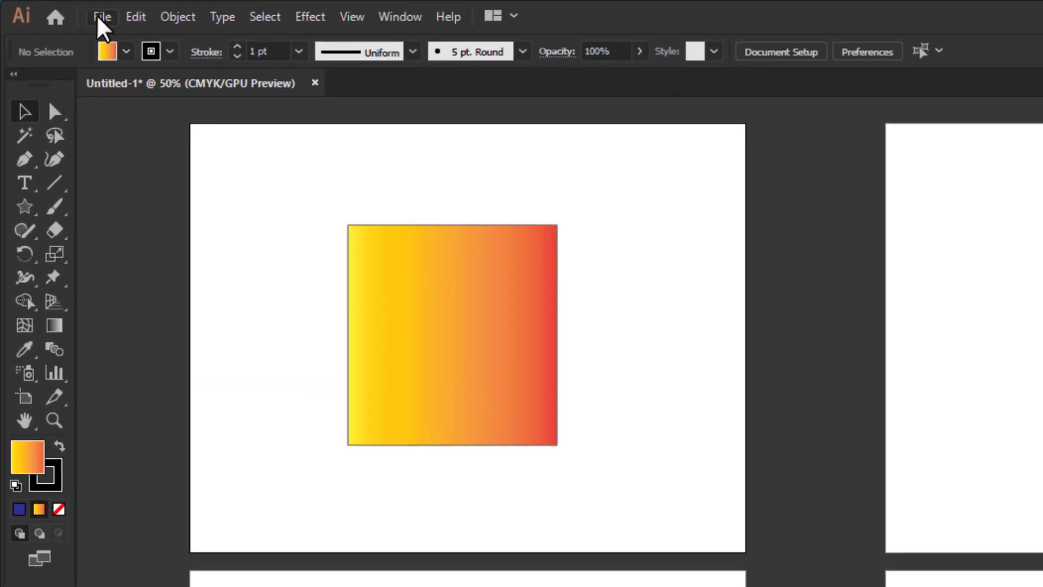
- Open the Export for Screens settings for the document's artboards
{"action": "left_click", "coordinate": [54, 9]}
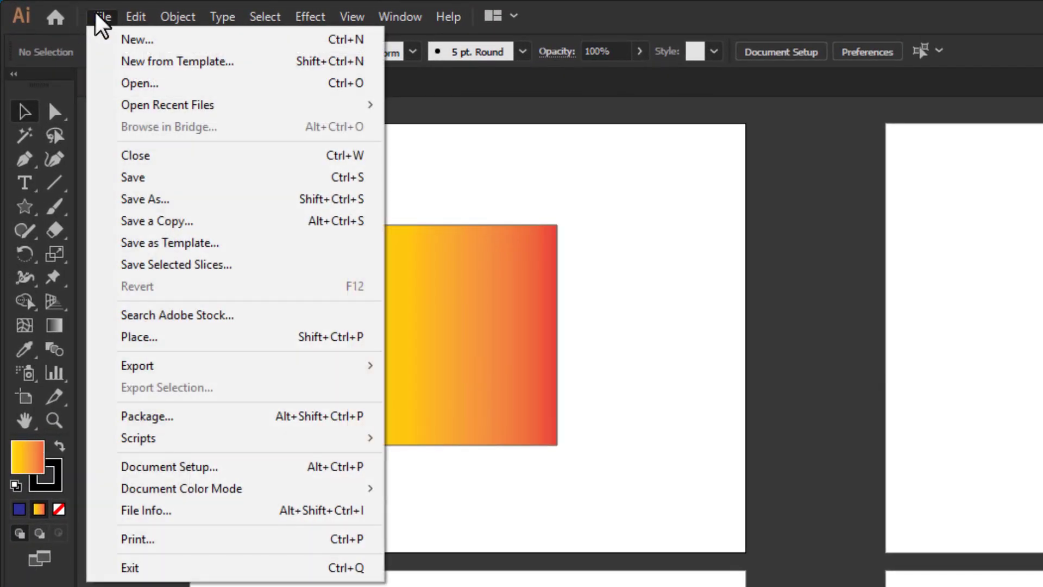
{"action": "mouse_move", "coordinate": [174, 365]}
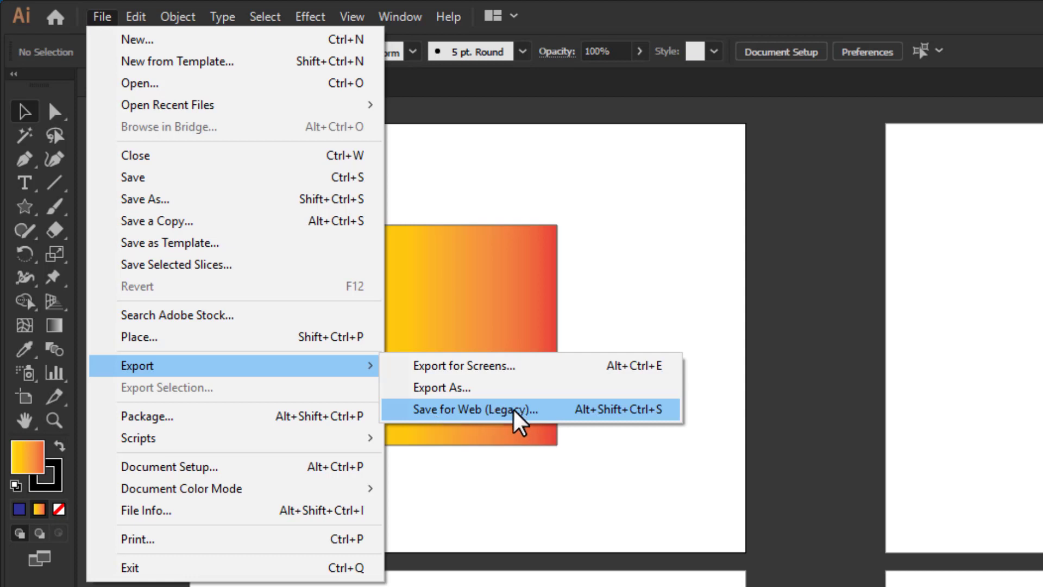
{"action": "left_click", "coordinate": [499, 419]}
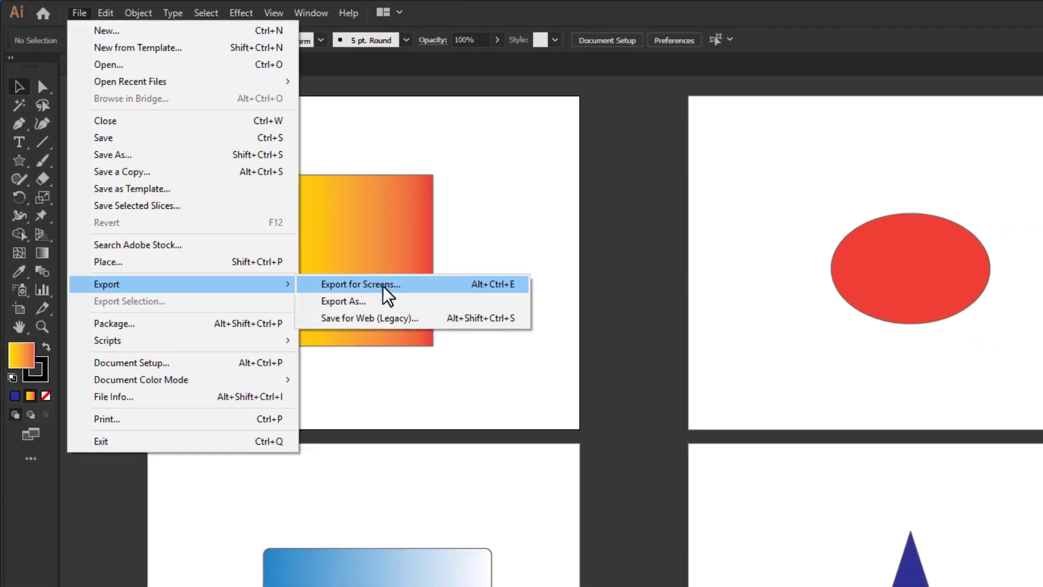
{"action": "left_click", "coordinate": [487, 370]}
{"action": "left_click_drag", "start_coordinate": [579, 196], "coordinate": [610, 133]}
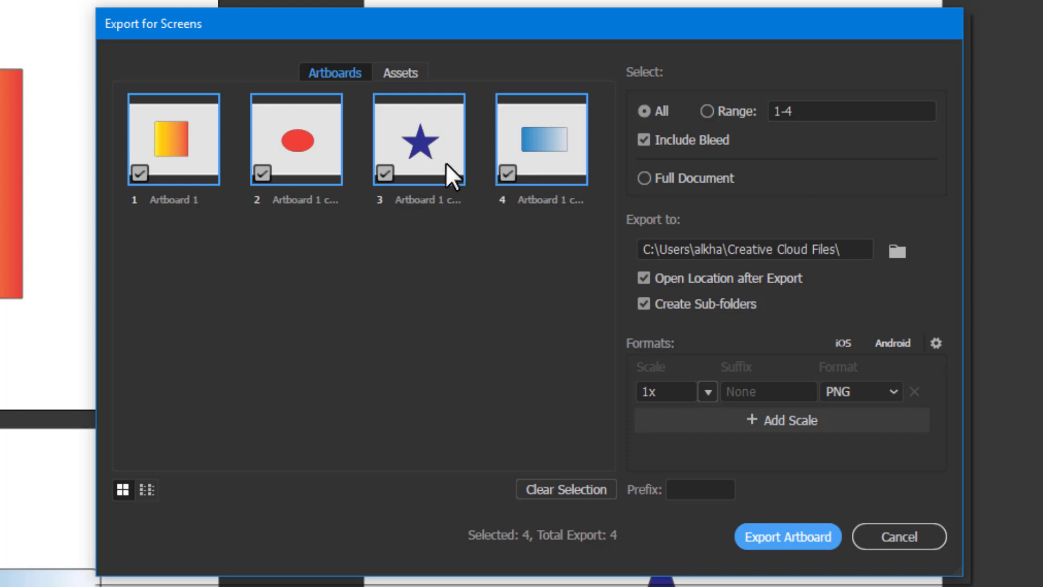
- Exclude artboards 4, 2 and 1 from the export, leaving only the star artboard selected
{"action": "left_click", "coordinate": [508, 174]}
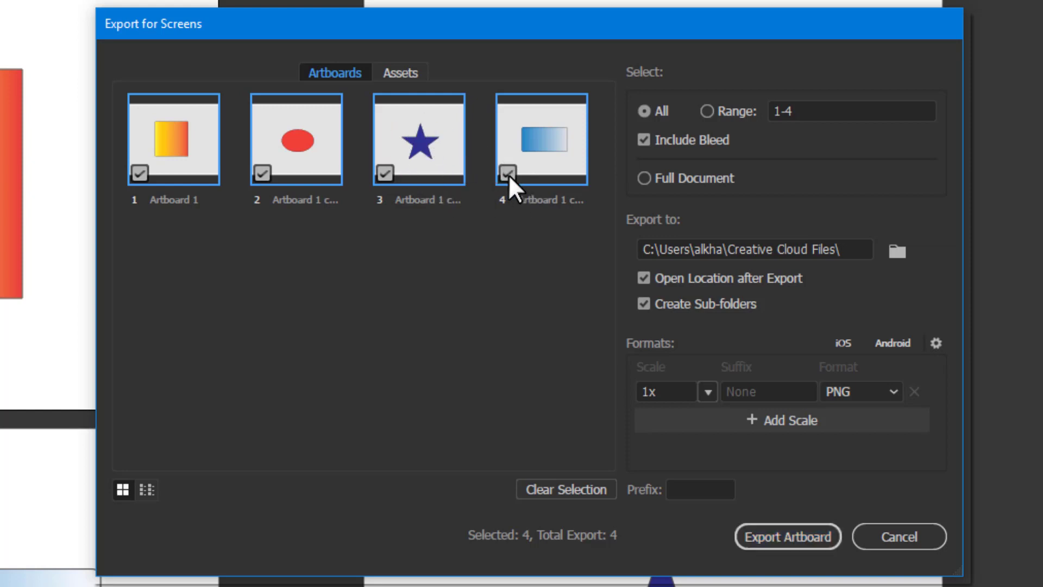
{"action": "left_click", "coordinate": [262, 173]}
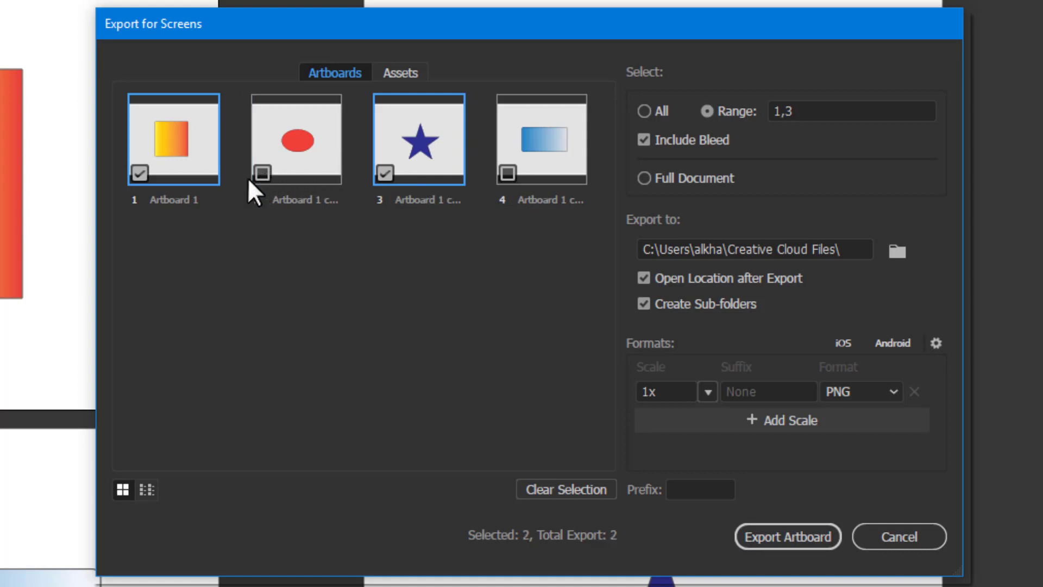
{"action": "left_click", "coordinate": [131, 173]}
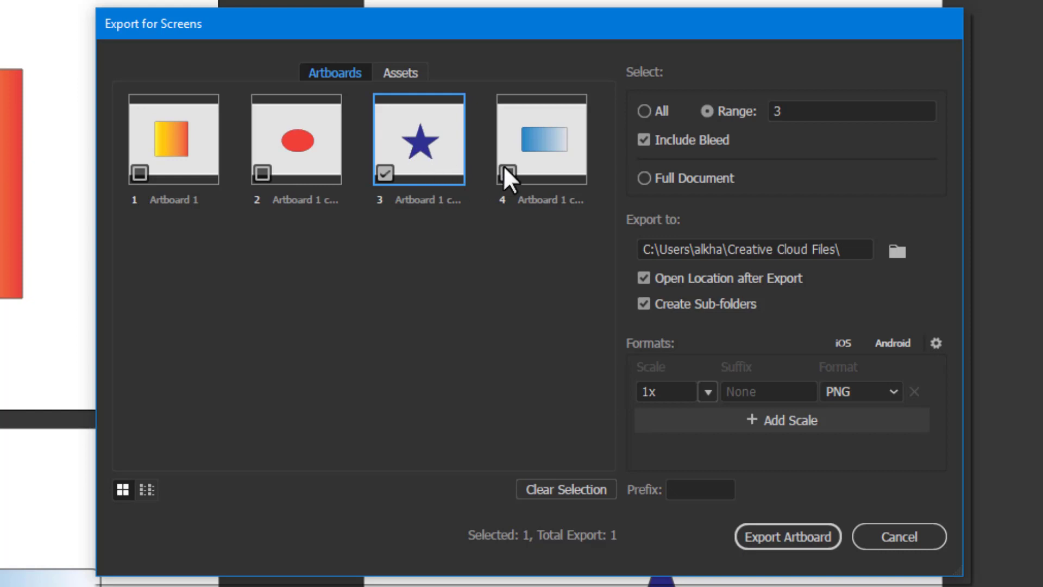
- Set the export range to artboard 2, and after that to artboard 4
{"action": "left_click", "coordinate": [797, 111]}
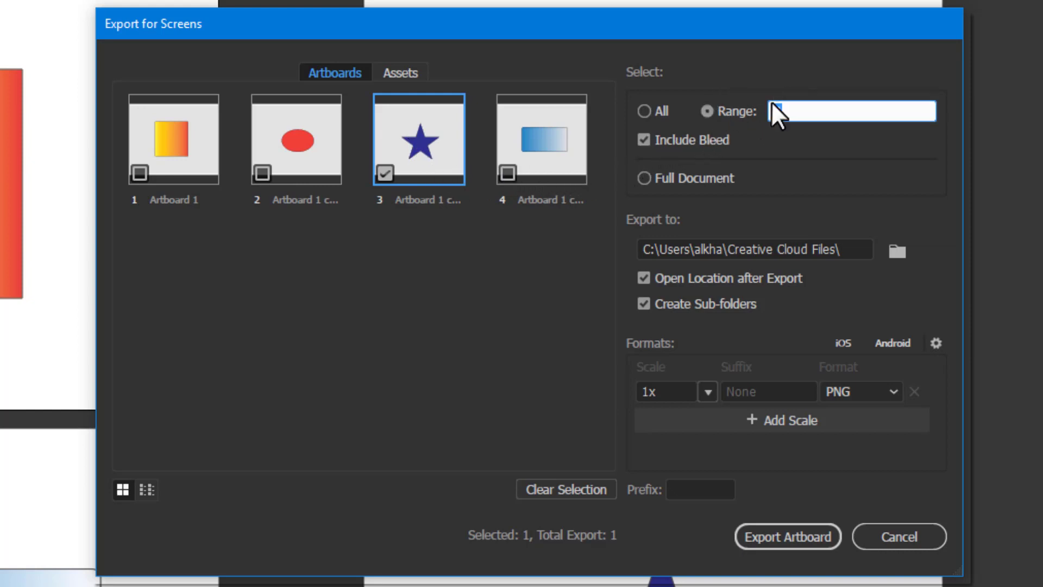
{"action": "type", "text": "2"}
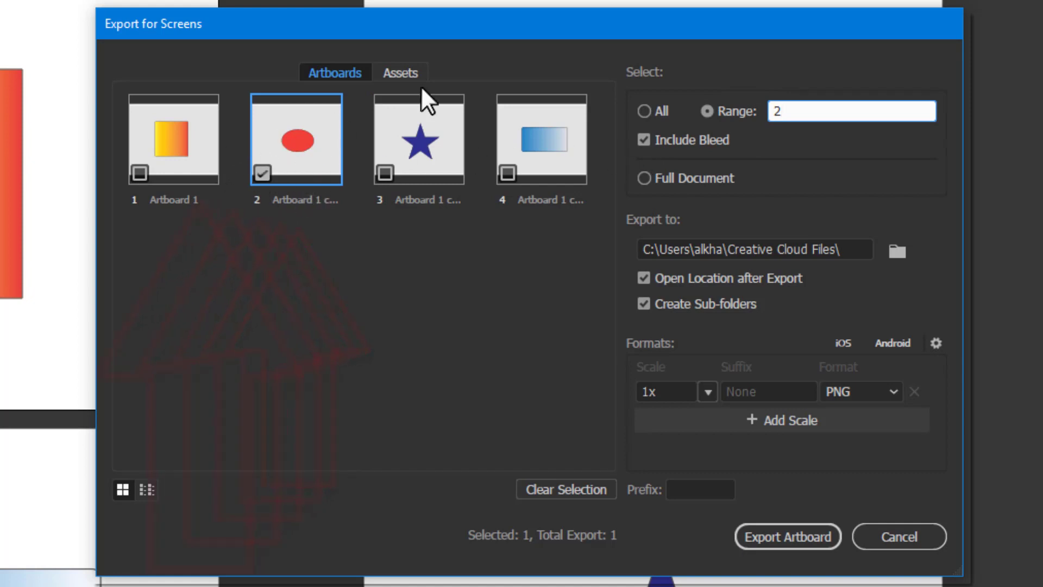
{"action": "double_click", "coordinate": [767, 112]}
{"action": "type", "text": "4"}
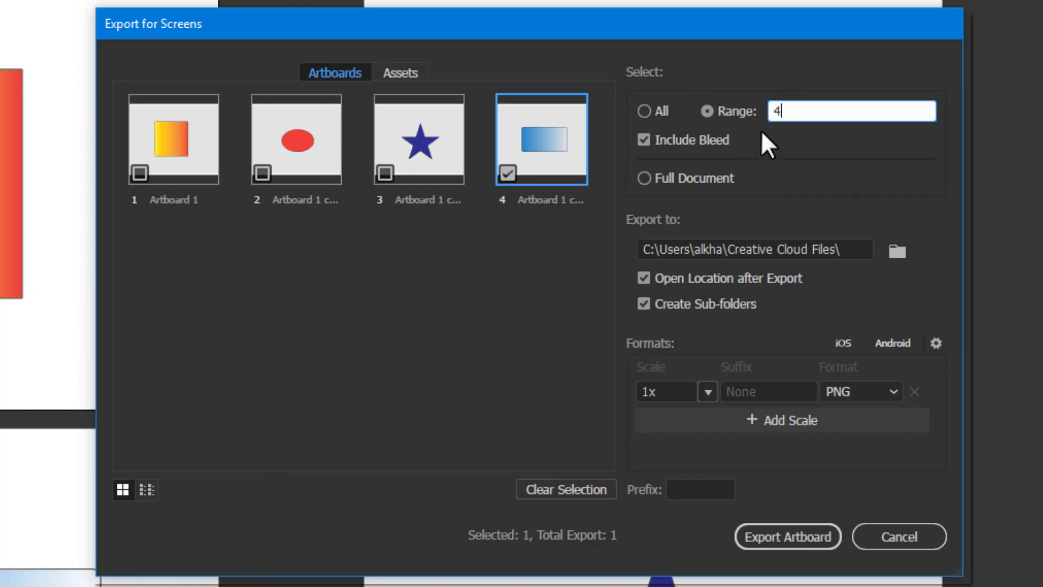
- Include all artboards in the export, then limit the range to artboard 4
{"action": "left_click_drag", "start_coordinate": [799, 111], "coordinate": [743, 101]}
{"action": "left_click", "coordinate": [645, 111]}
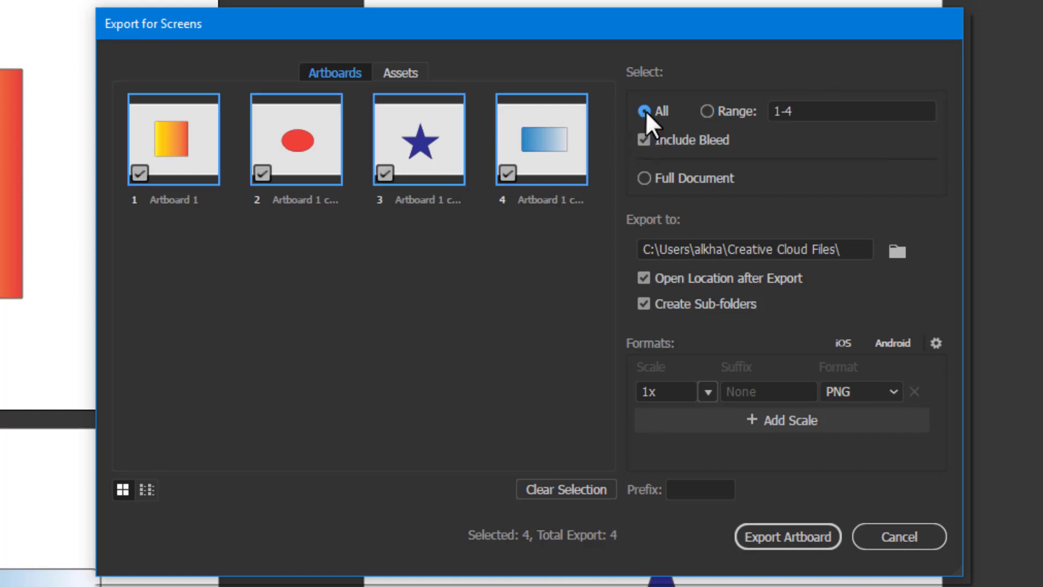
{"action": "left_click", "coordinate": [817, 111]}
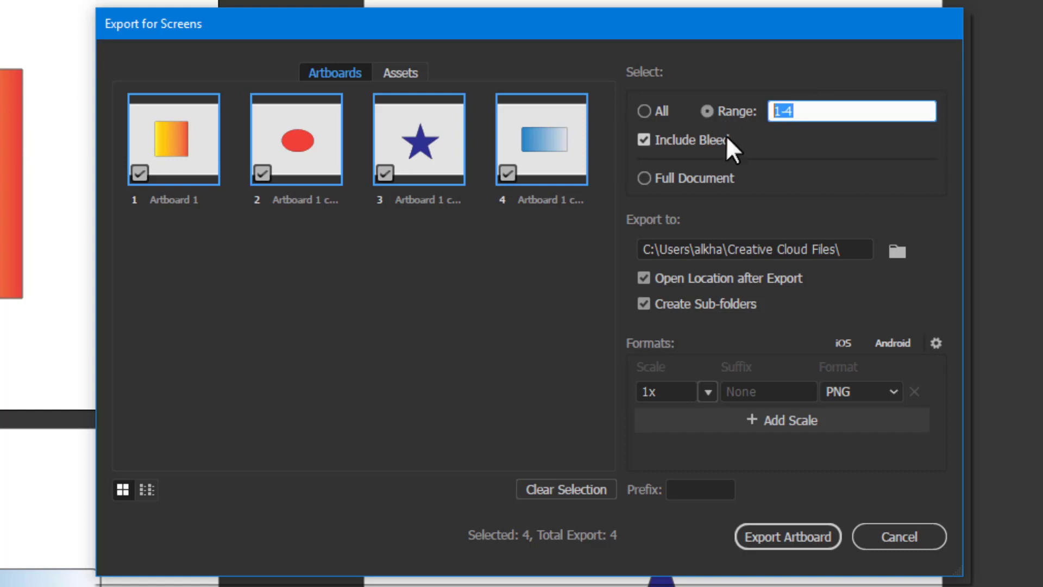
{"action": "type", "text": "4"}
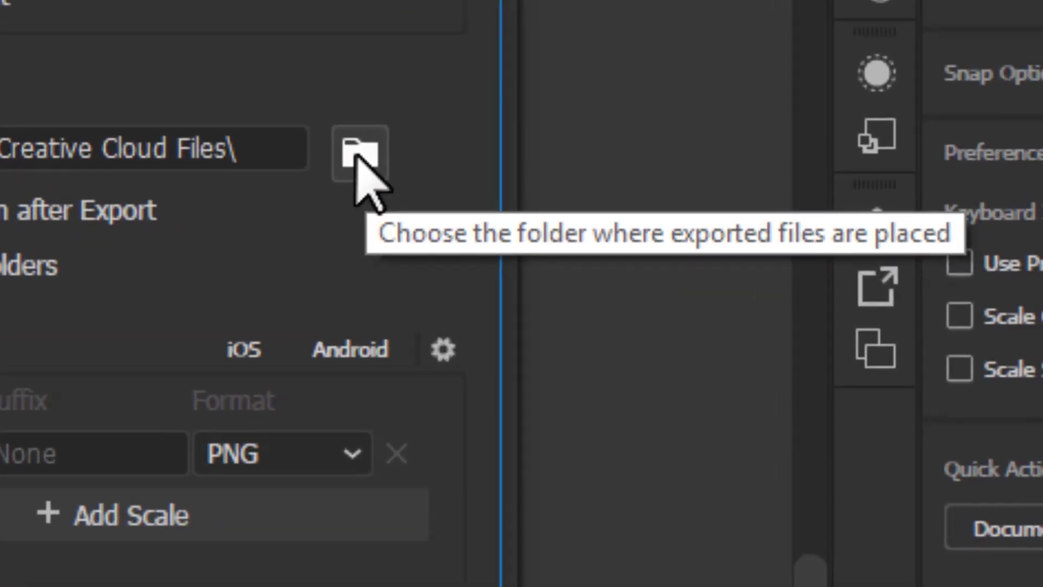
- Browse to the Desktop in the export location chooser
{"action": "left_click", "coordinate": [359, 154]}
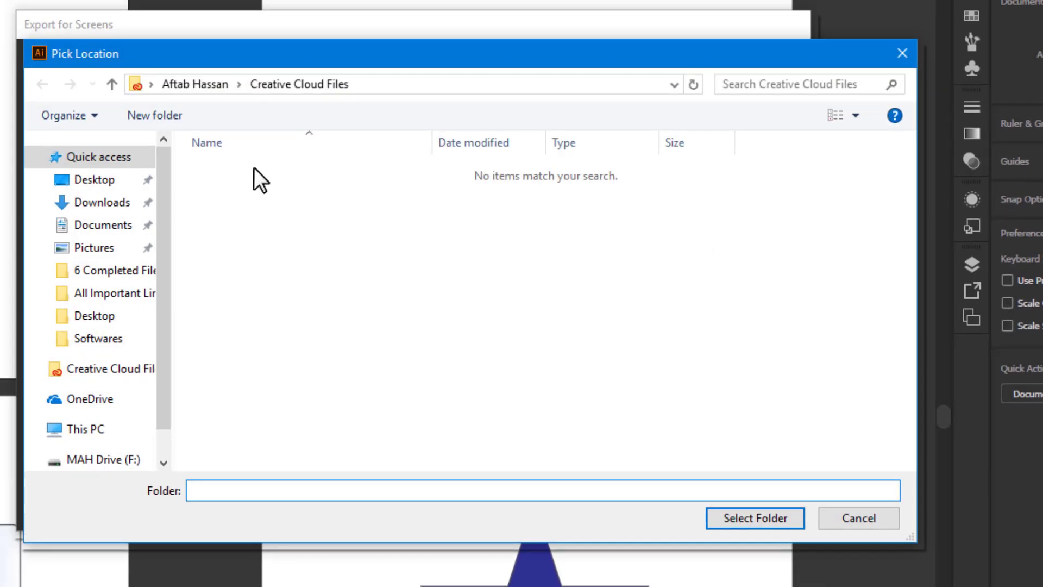
{"action": "left_click", "coordinate": [79, 182]}
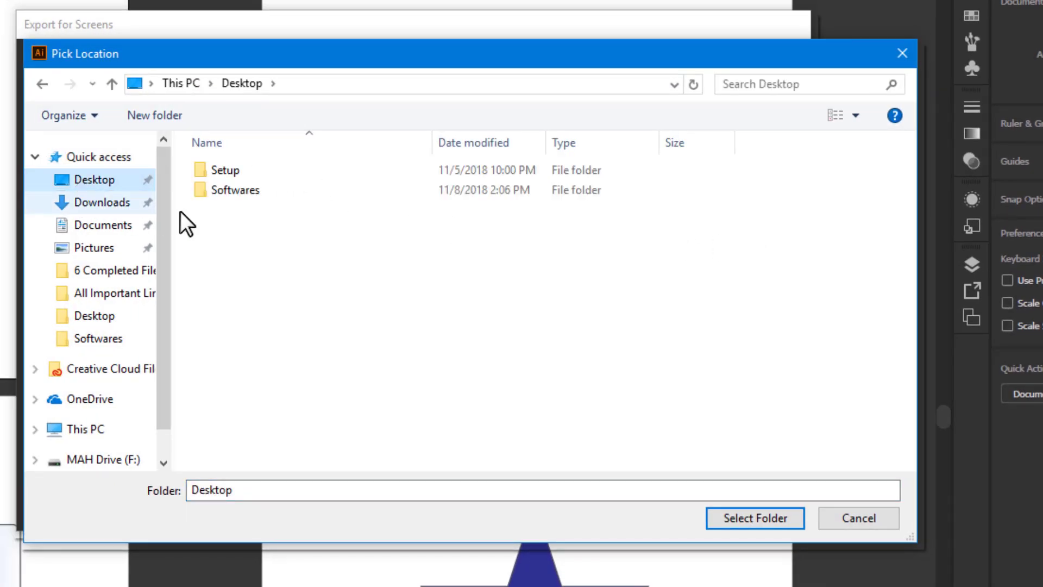
- Try to use a Desktop folder named Test as the export location and dismiss the alert
{"action": "left_click", "coordinate": [268, 489]}
{"action": "key", "text": "BackSpace"}
{"action": "key", "text": "BackSpace"}
{"action": "key", "text": "BackSpace"}
{"action": "key", "text": "BackSpace"}
{"action": "key", "text": "BackSpace"}
{"action": "key", "text": "BackSpace"}
{"action": "key", "text": "BackSpace"}
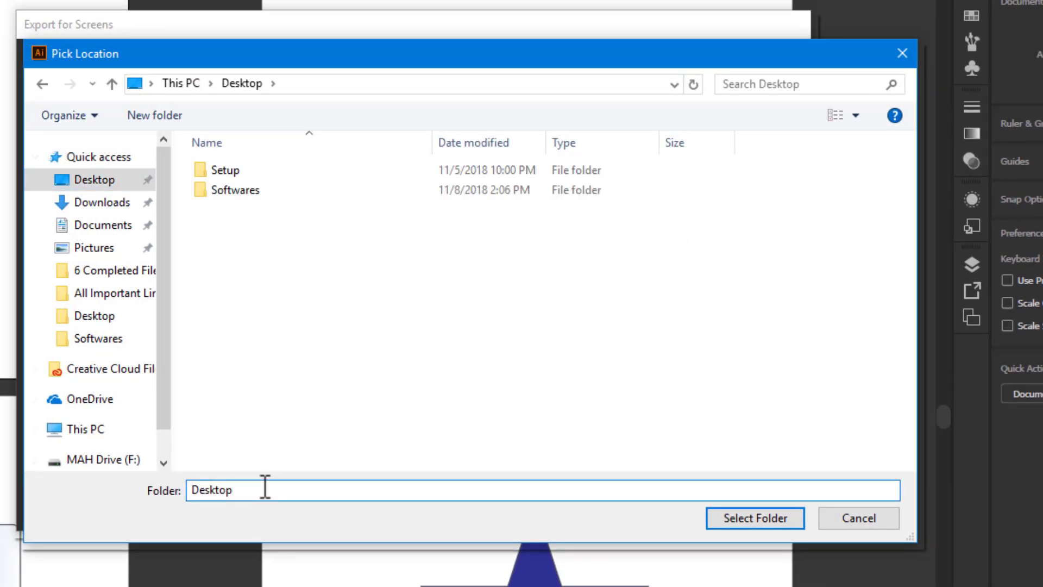
{"action": "type", "text": "Test"}
{"action": "left_click", "coordinate": [747, 519]}
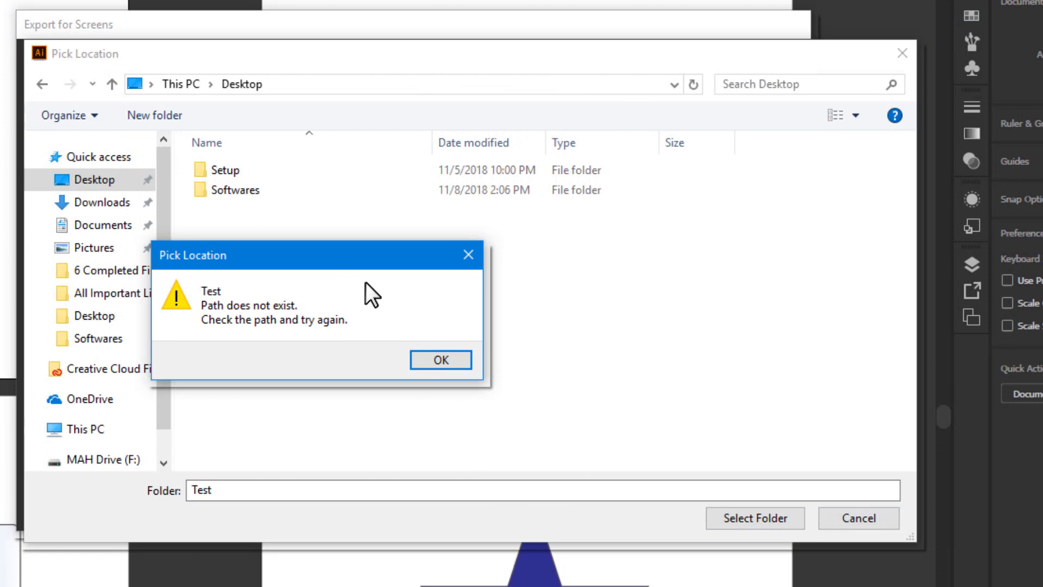
{"action": "left_click", "coordinate": [468, 255]}
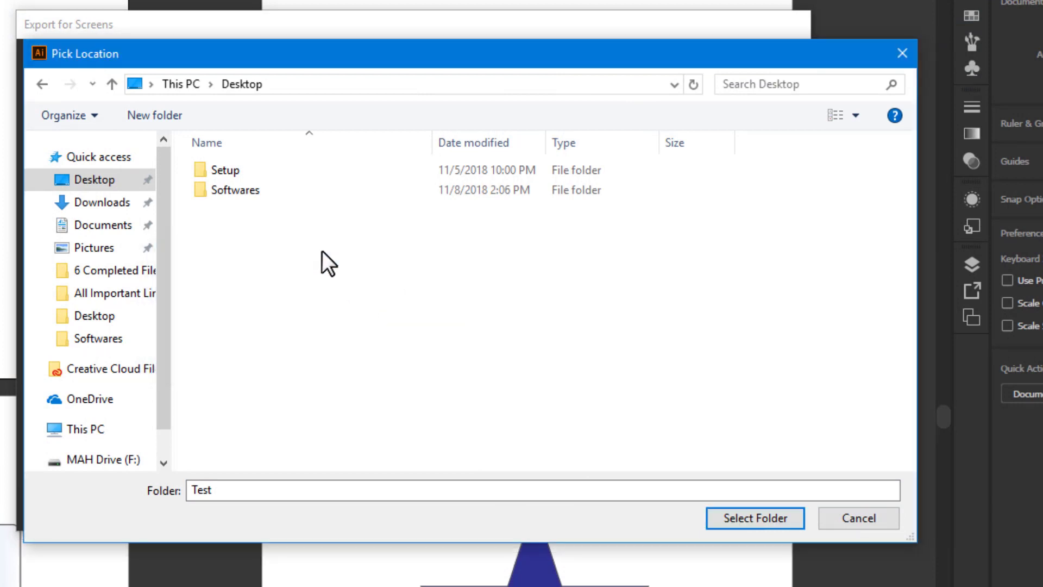
- Create a folder named New folder on the Desktop and choose it as the export location
{"action": "key", "text": "ctrl+shift+n"}
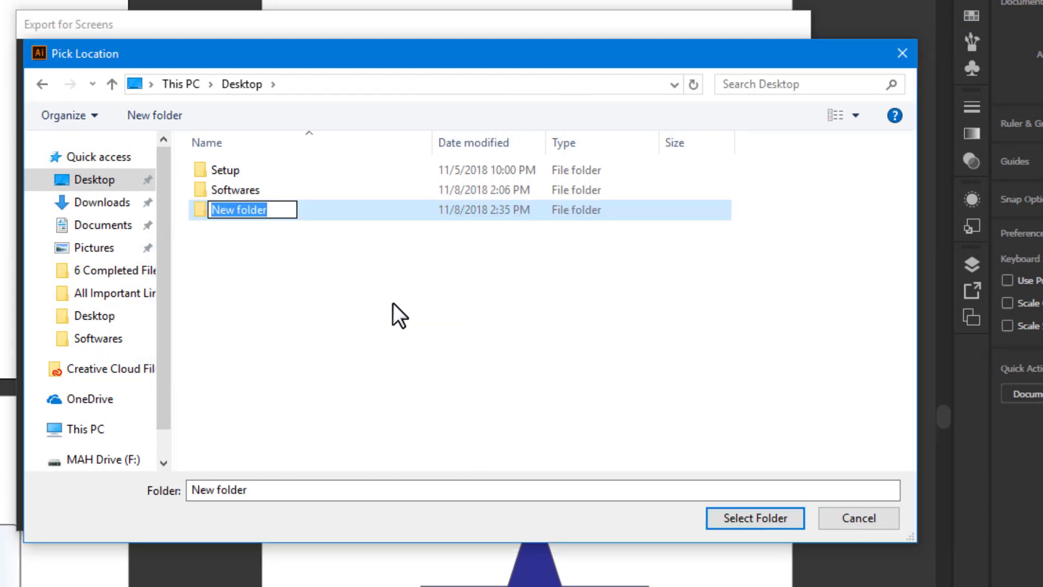
{"action": "left_click", "coordinate": [357, 277]}
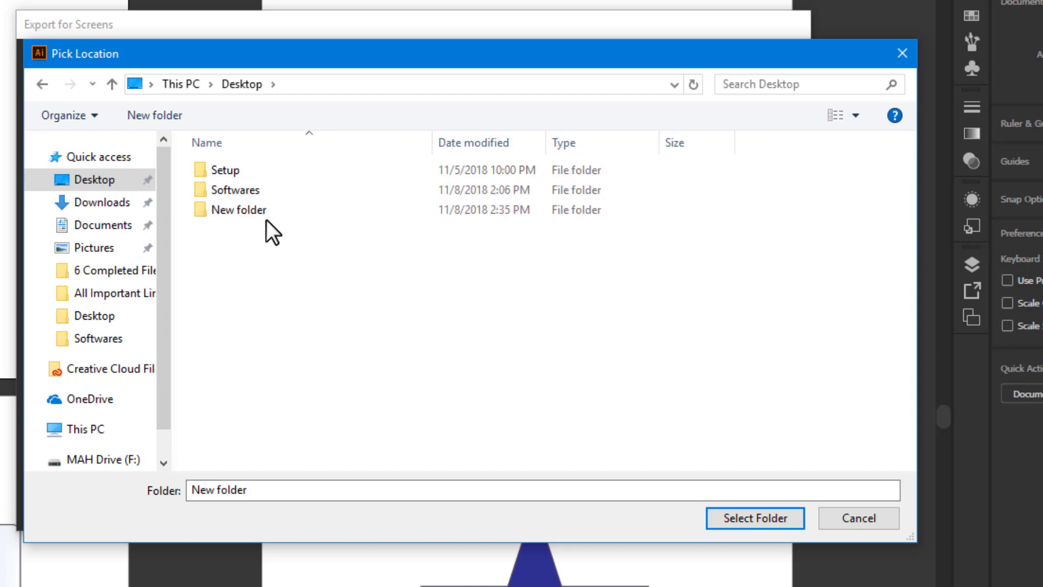
{"action": "double_click", "coordinate": [261, 213]}
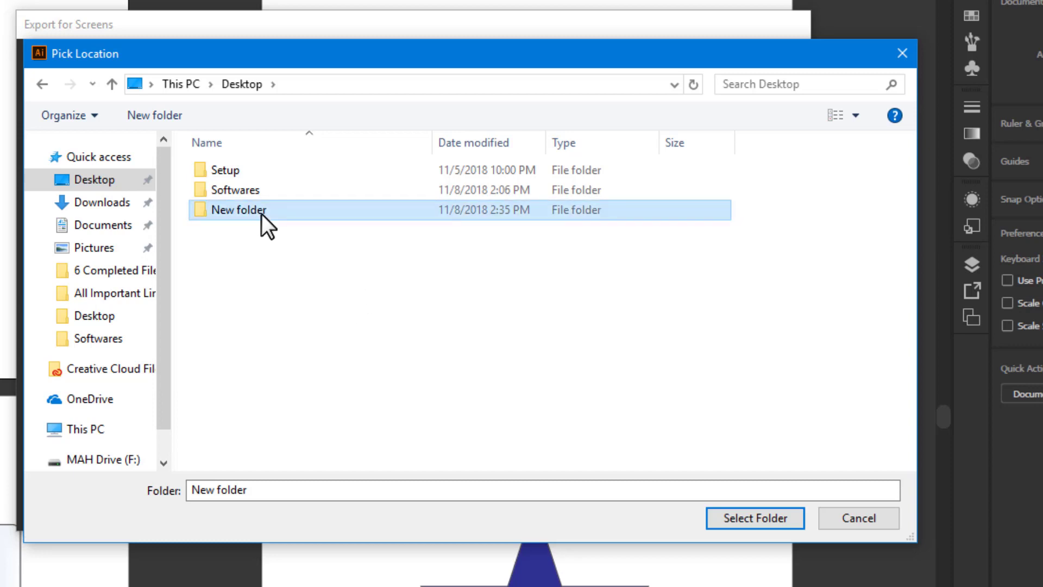
{"action": "left_click", "coordinate": [759, 517]}
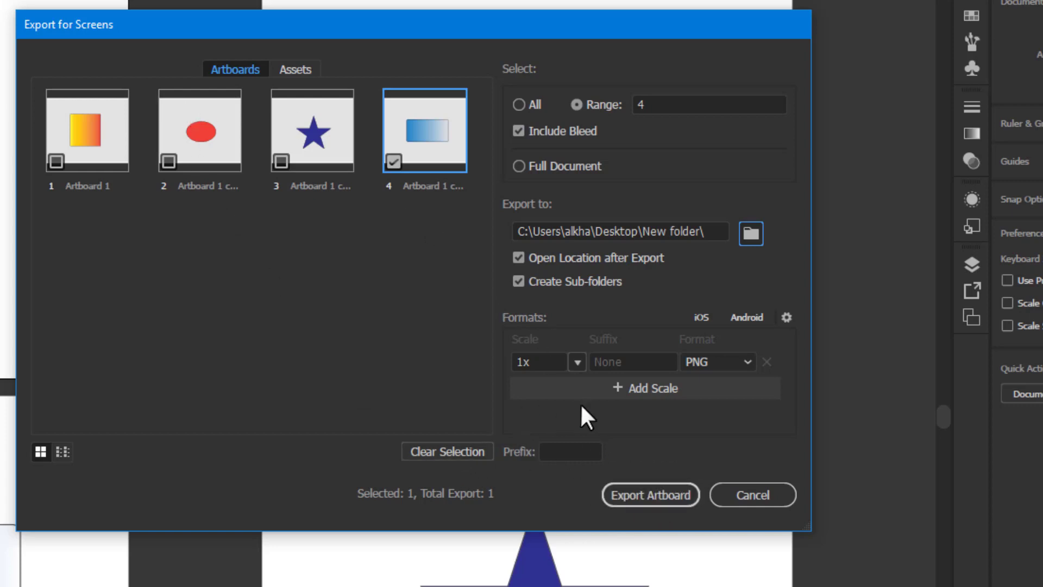
- Set the export format to PDF and export the selected artboard
{"action": "left_click", "coordinate": [708, 360]}
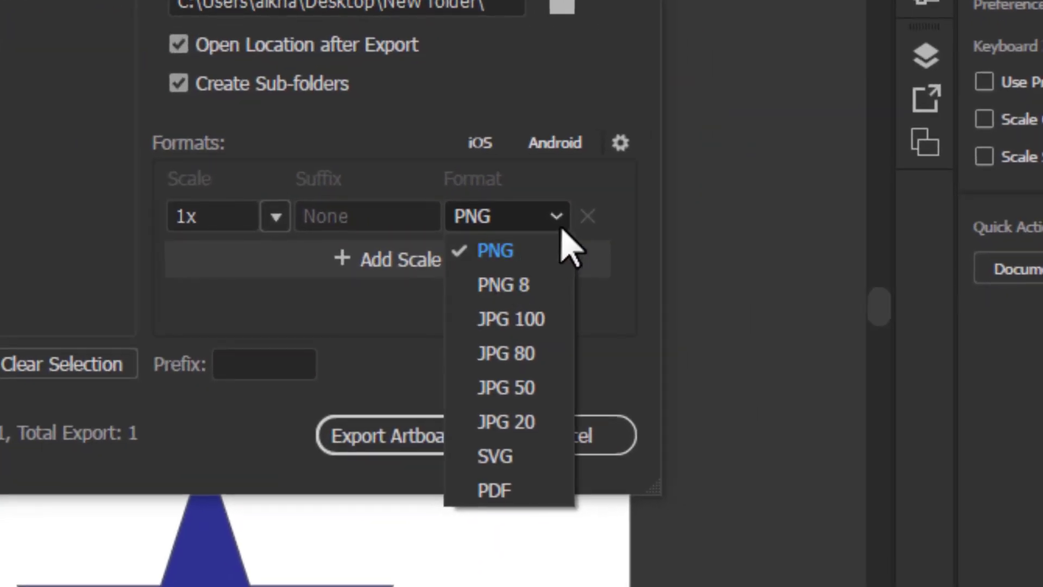
{"action": "left_click", "coordinate": [619, 196]}
{"action": "left_click", "coordinate": [554, 215]}
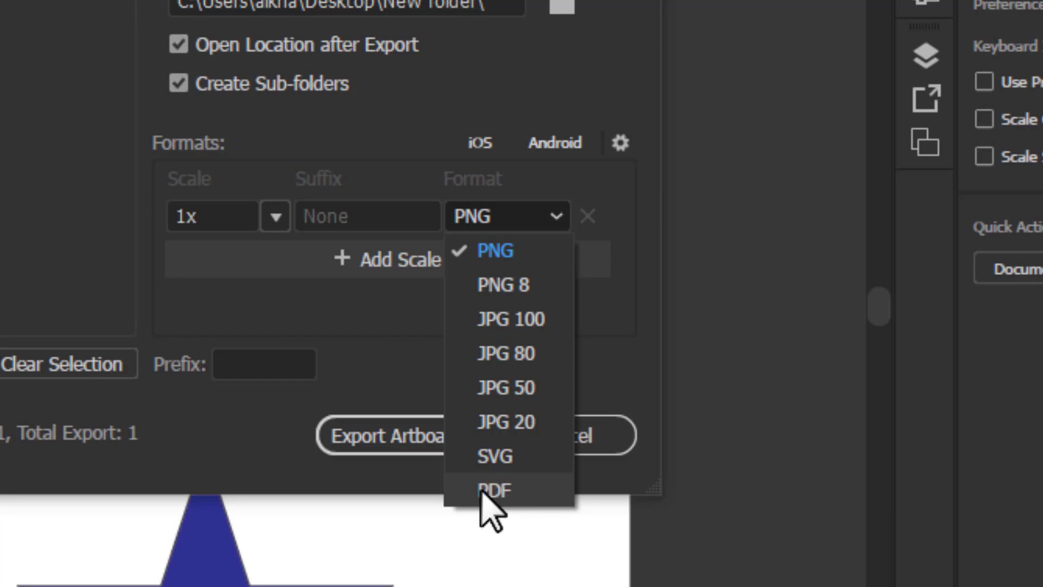
{"action": "left_click", "coordinate": [497, 490]}
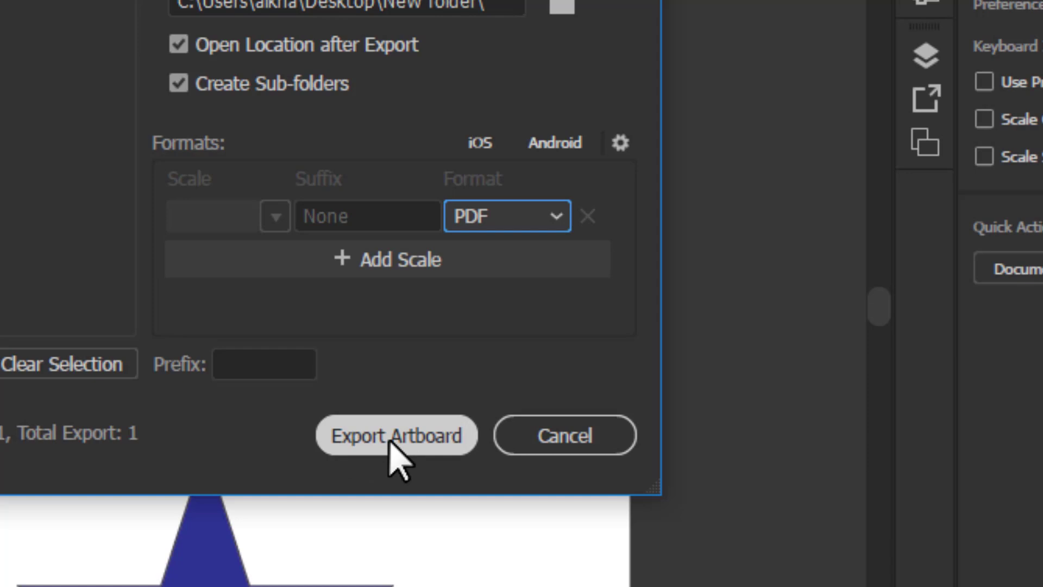
{"action": "left_click", "coordinate": [391, 441]}
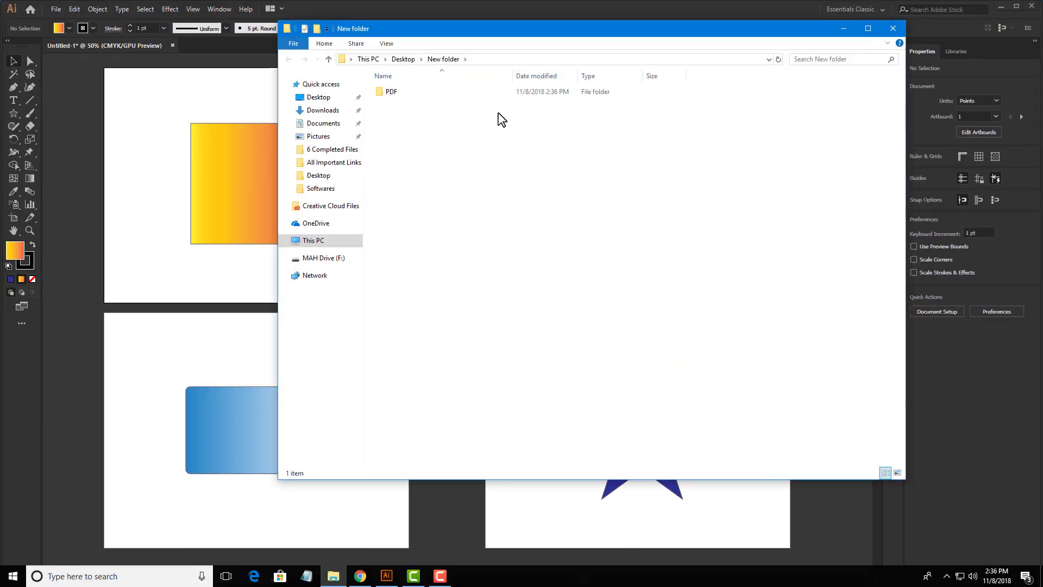
- Close the New folder window and minimize Illustrator to reach the desktop
{"action": "left_click_drag", "start_coordinate": [432, 31], "coordinate": [383, 68]}
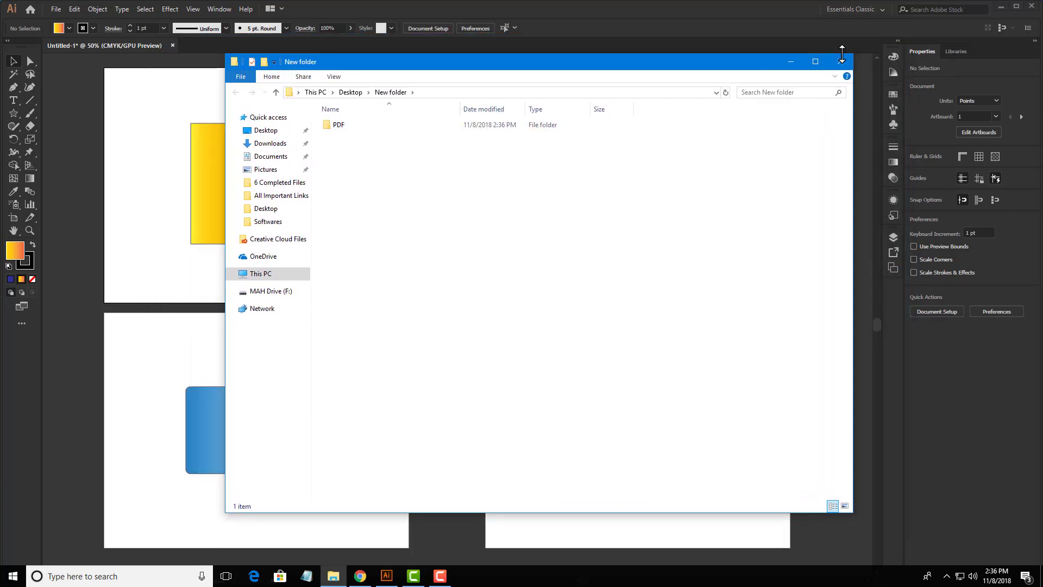
{"action": "left_click", "coordinate": [840, 61]}
{"action": "left_click", "coordinate": [1000, 6]}
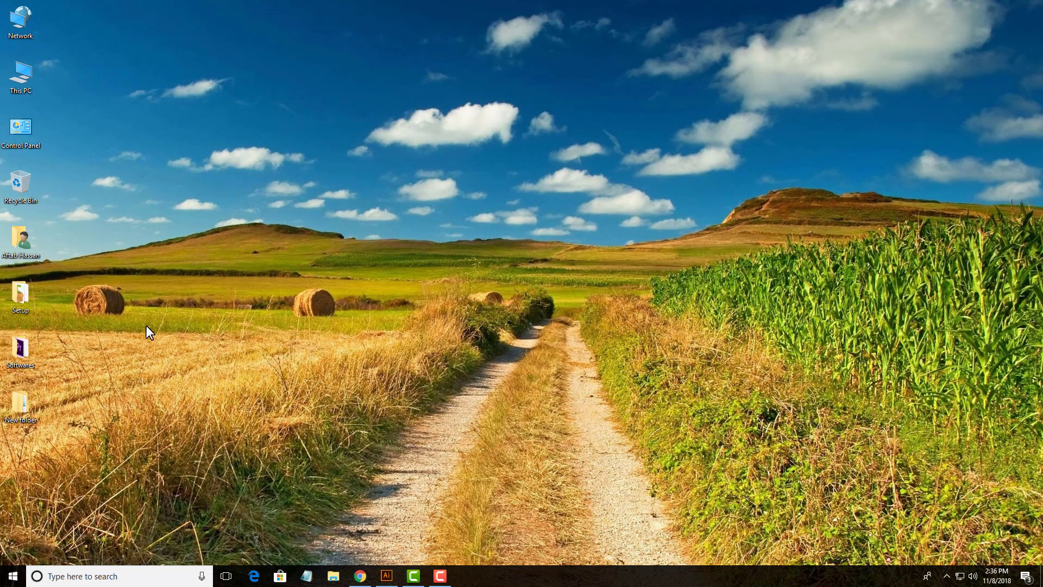
- Move New folder to a clear desktop area and view the exported Artboard 1 copy 3 file from its PDF subfolder in Adobe Reader
{"action": "left_click_drag", "start_coordinate": [131, 294], "coordinate": [255, 86]}
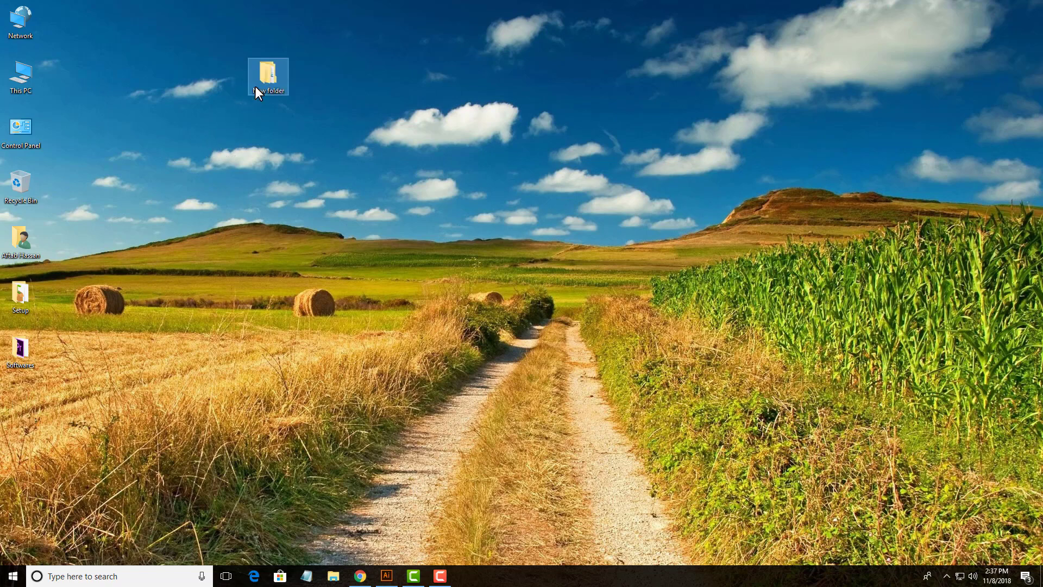
{"action": "double_click", "coordinate": [268, 83]}
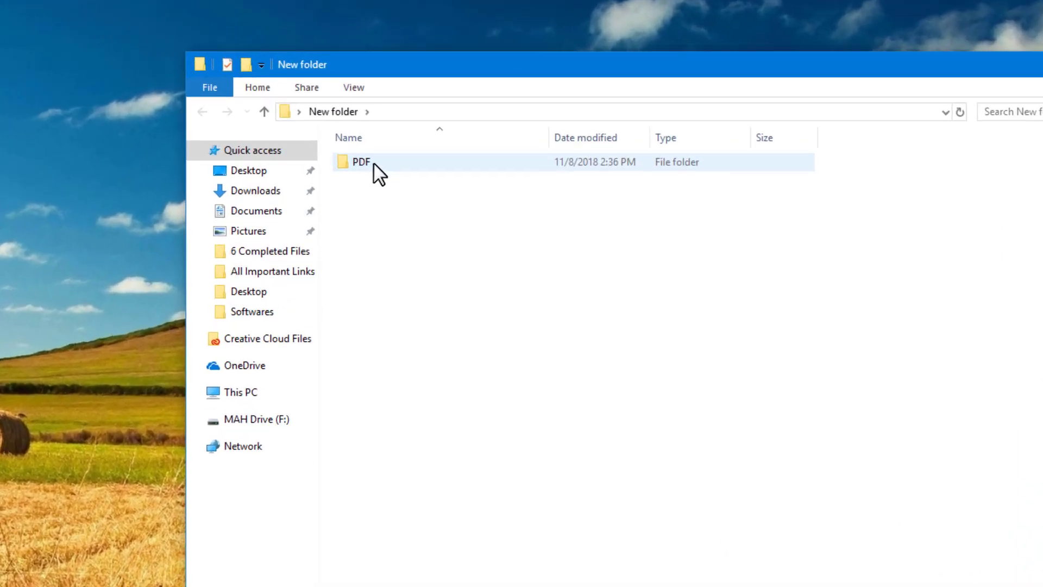
{"action": "double_click", "coordinate": [348, 130]}
{"action": "left_click", "coordinate": [425, 216]}
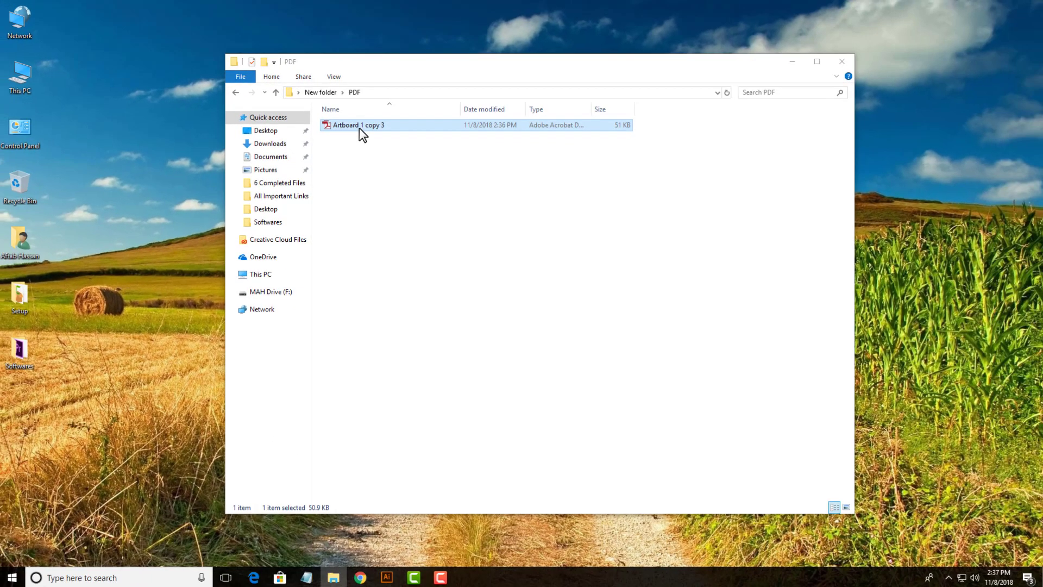
{"action": "double_click", "coordinate": [408, 180]}
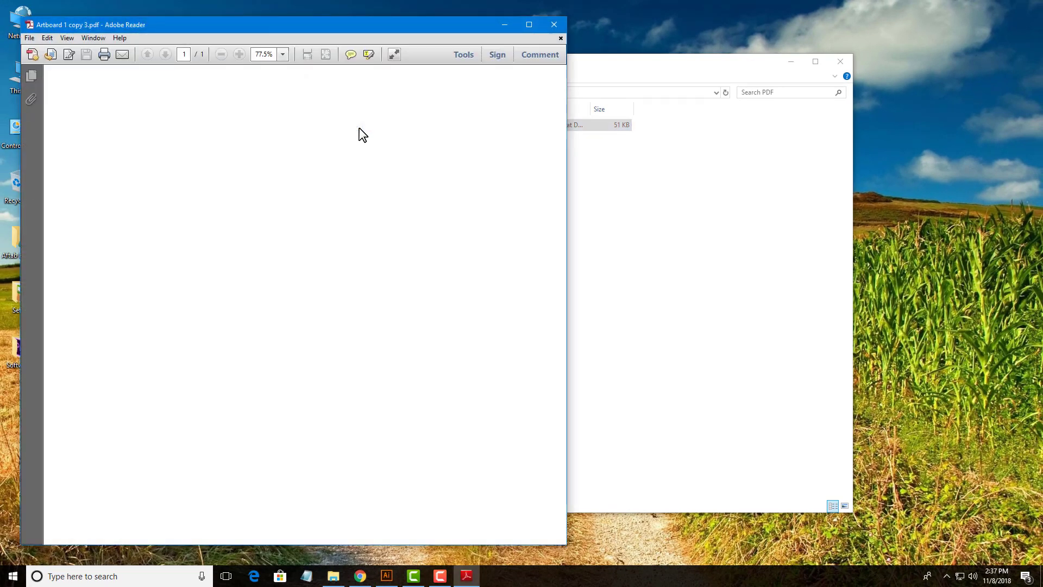
{"action": "left_click_drag", "start_coordinate": [360, 27], "coordinate": [613, 25]}
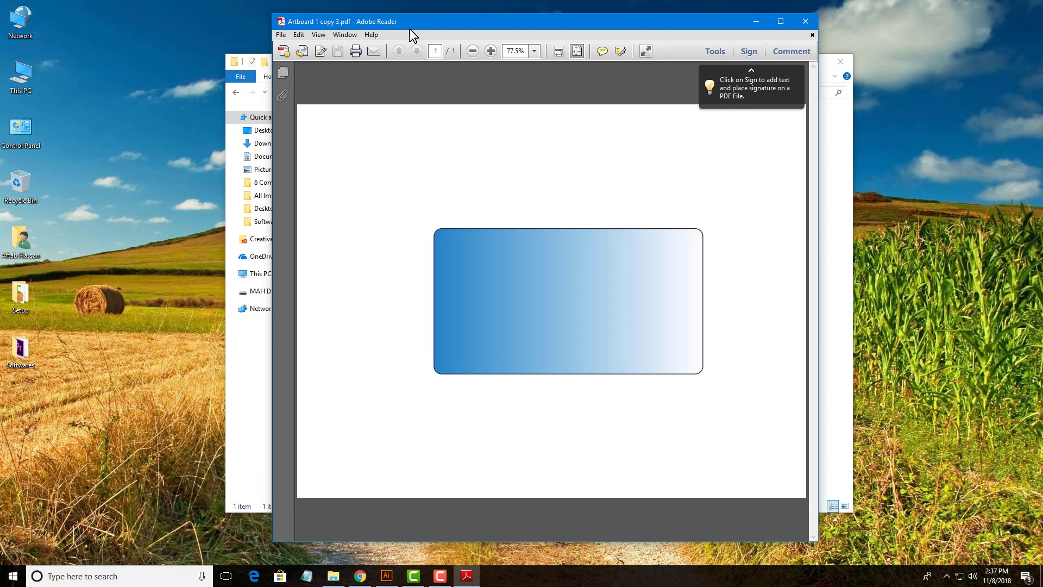